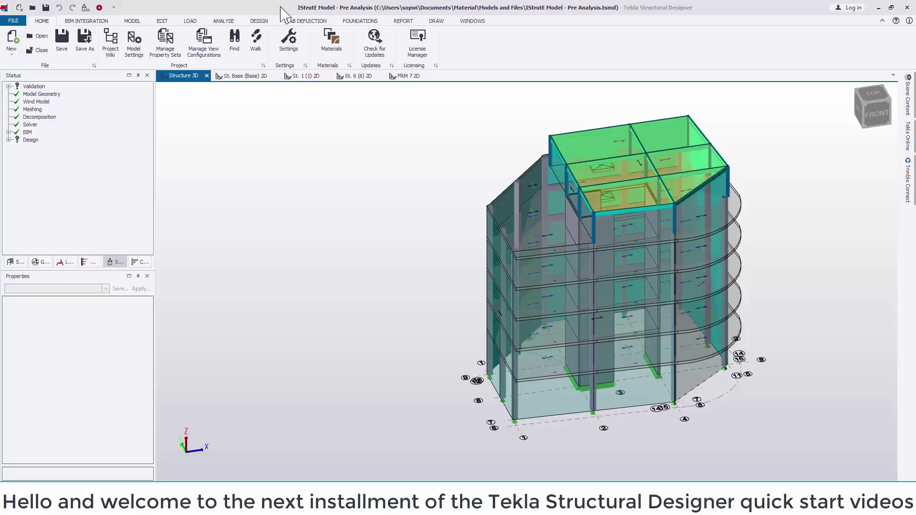
Run Design All (Static) for the whole model and view it from an elevated front-right angle.
{"action": "left_click", "coordinate": [261, 21]}
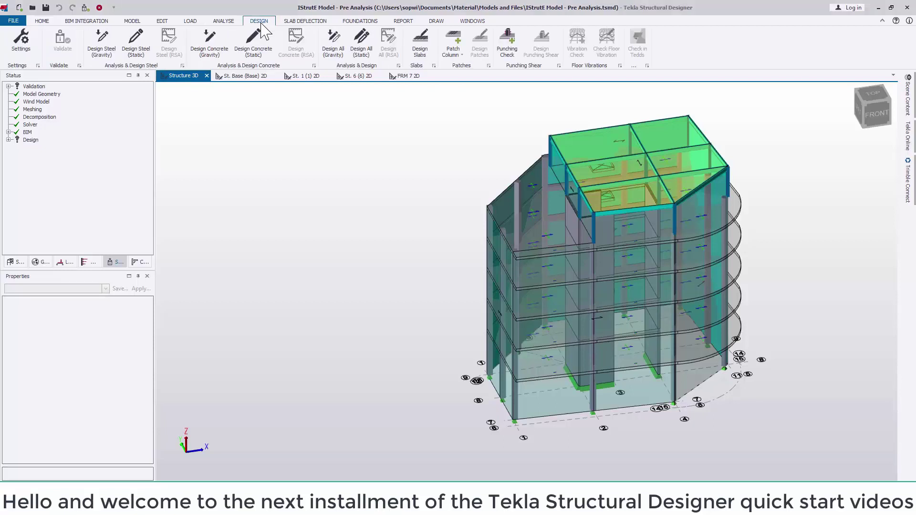
{"action": "left_click", "coordinate": [361, 46]}
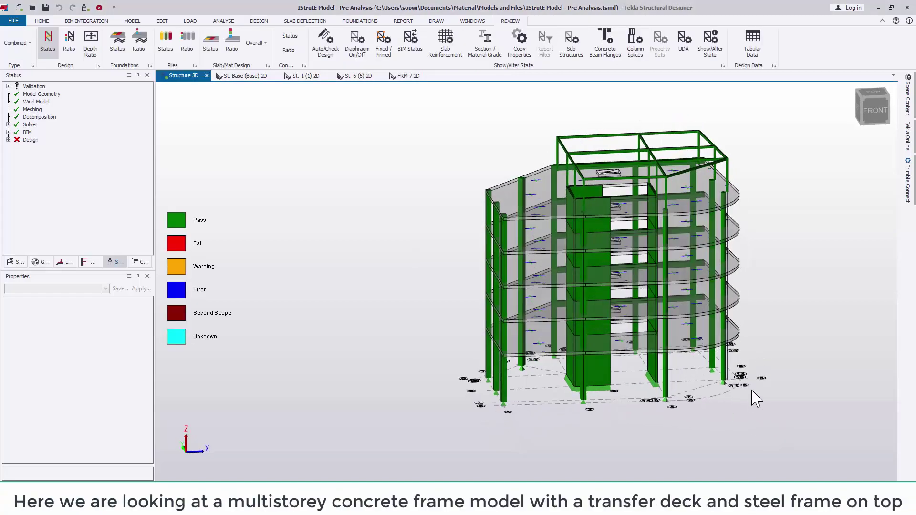
{"action": "middle_click_drag", "start_coordinate": [718, 377], "coordinate": [547, 408]}
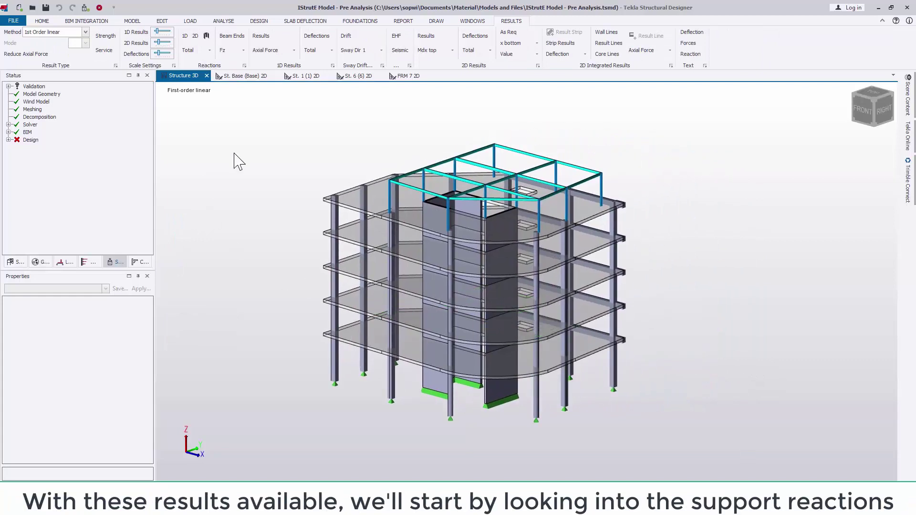
Show only the Fz support reactions, with each support labelled by its reaction value.
{"action": "left_click", "coordinate": [186, 37]}
{"action": "left_click", "coordinate": [210, 51]}
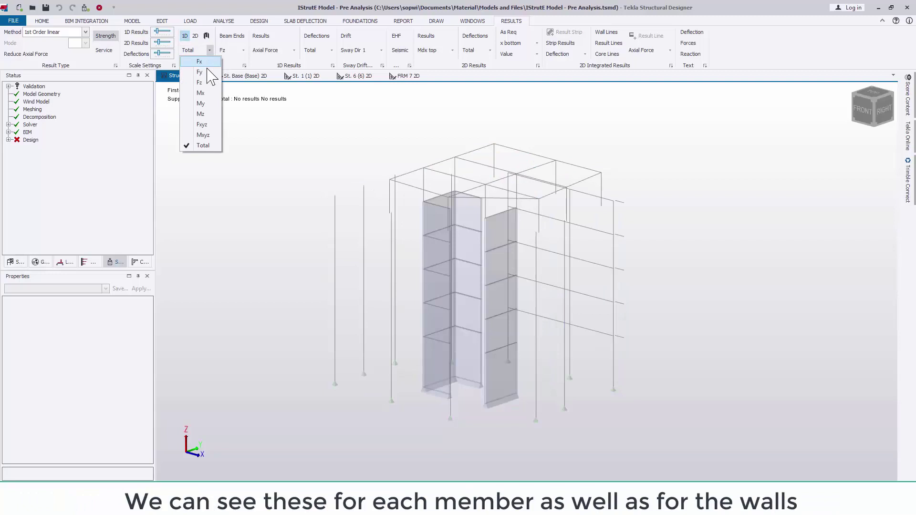
{"action": "left_click", "coordinate": [206, 76]}
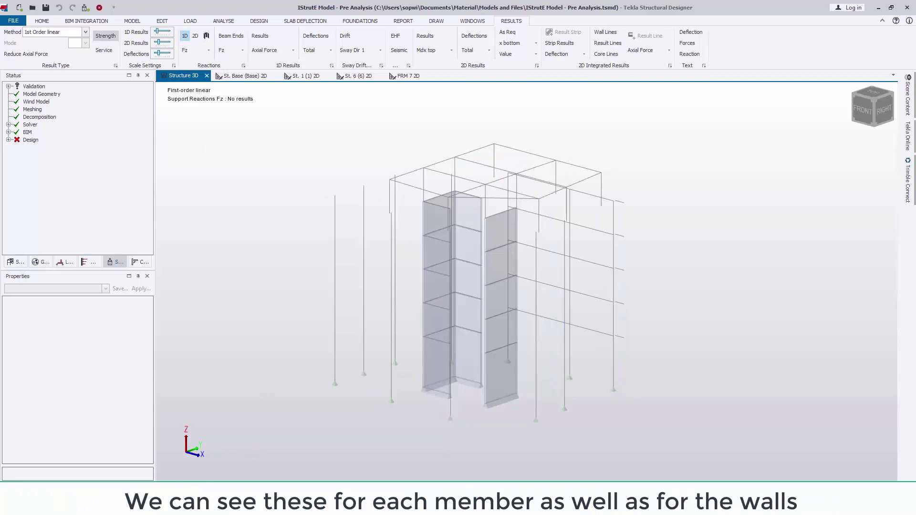
{"action": "left_click", "coordinate": [683, 44]}
{"action": "left_click", "coordinate": [690, 54]}
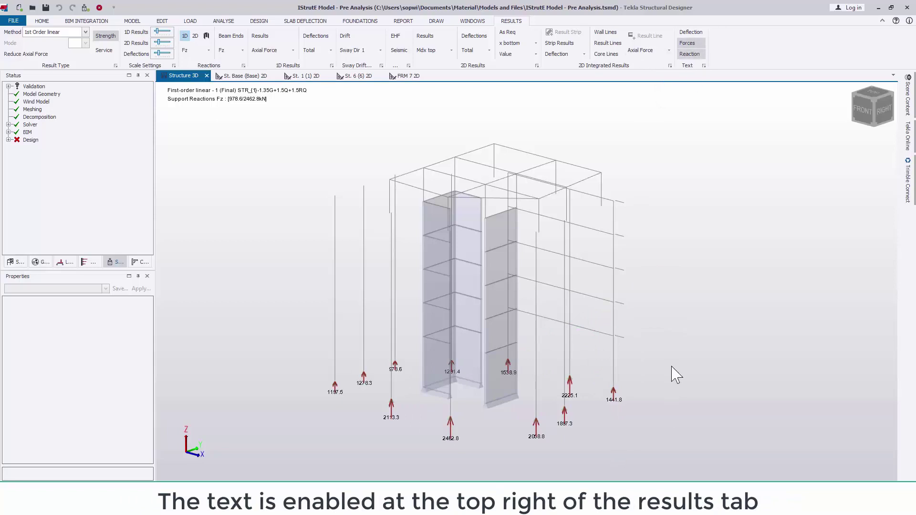
{"action": "middle_click_drag", "start_coordinate": [487, 377], "coordinate": [544, 450]}
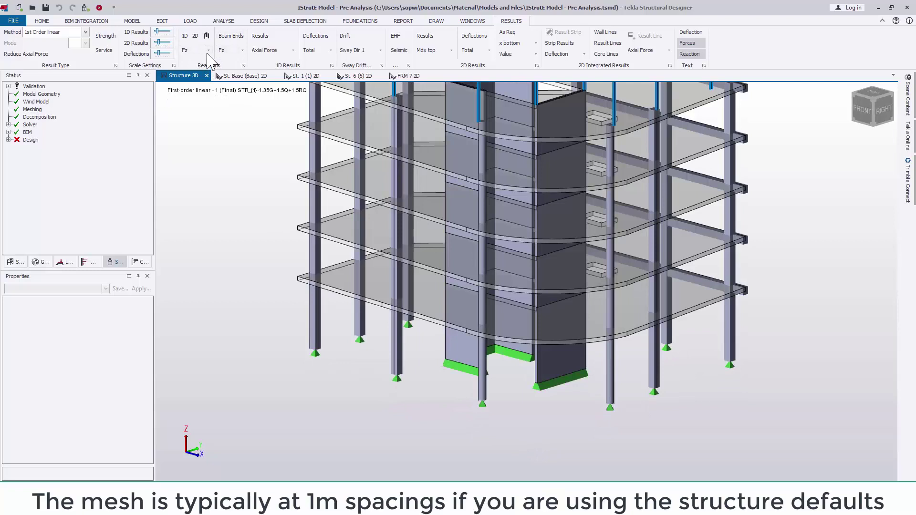
Check the Fx and Fy reactions, return to Fz, and zoom onto the core wall supports.
{"action": "left_click", "coordinate": [209, 50]}
{"action": "left_click", "coordinate": [206, 64]}
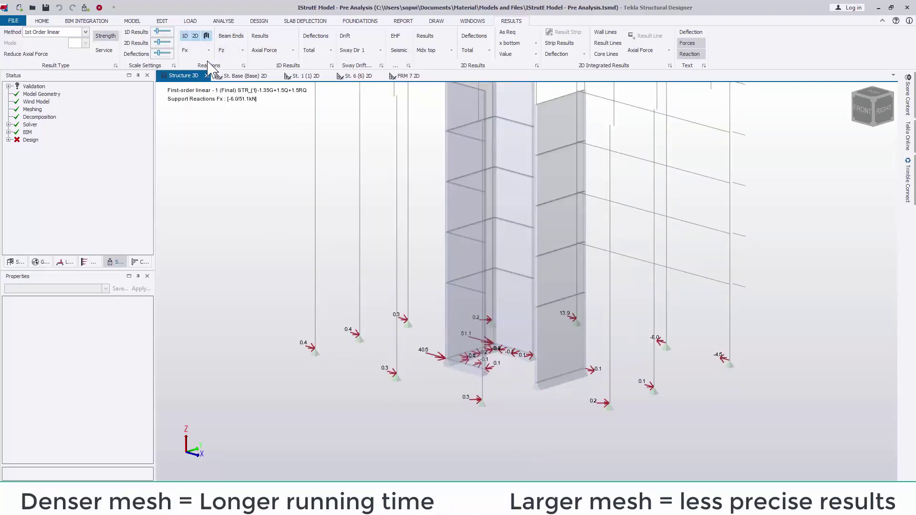
{"action": "left_click", "coordinate": [208, 51]}
{"action": "left_click", "coordinate": [200, 72]}
{"action": "left_click", "coordinate": [209, 50]}
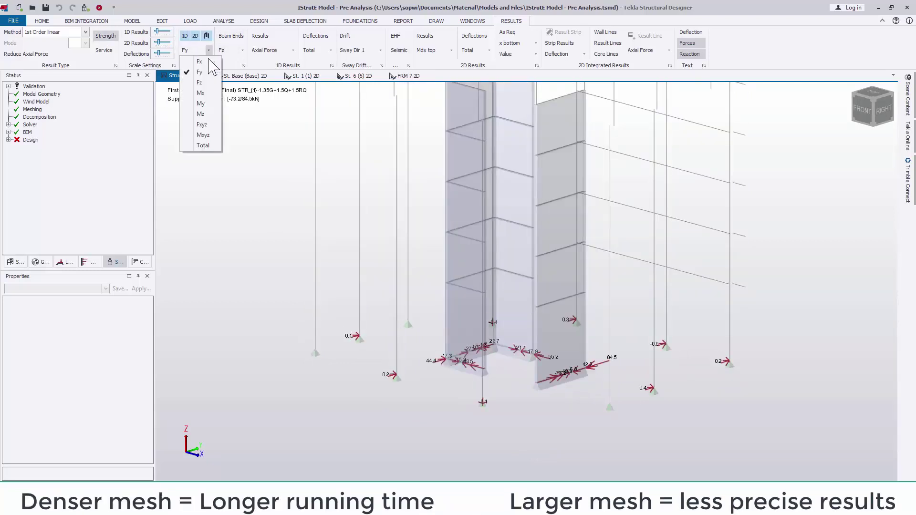
{"action": "left_click", "coordinate": [200, 83]}
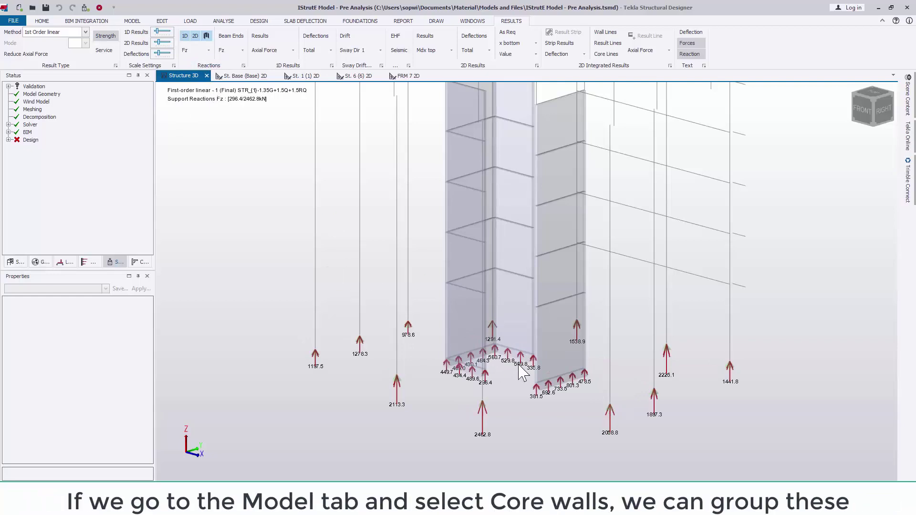
{"action": "scroll", "coordinate": [521, 371], "scroll_direction": "up", "scroll_amount": 5}
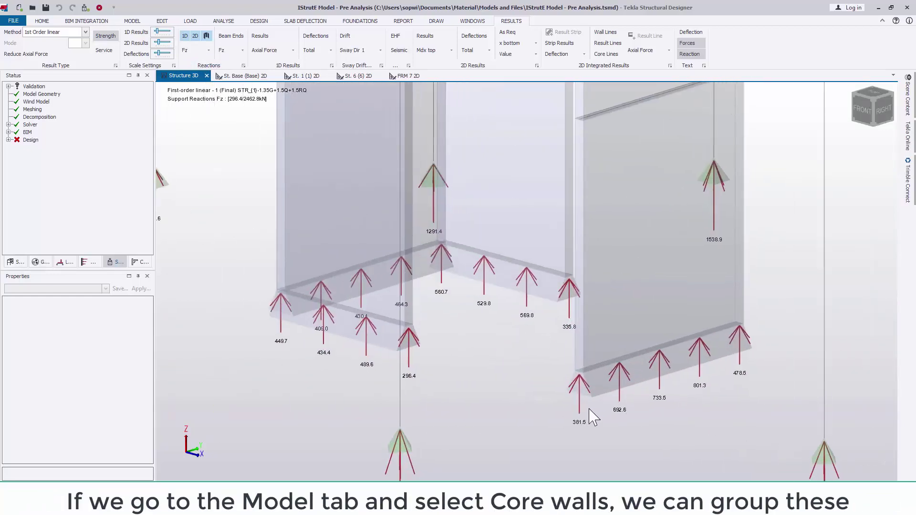
{"action": "middle_click_drag", "start_coordinate": [446, 410], "coordinate": [536, 411]}
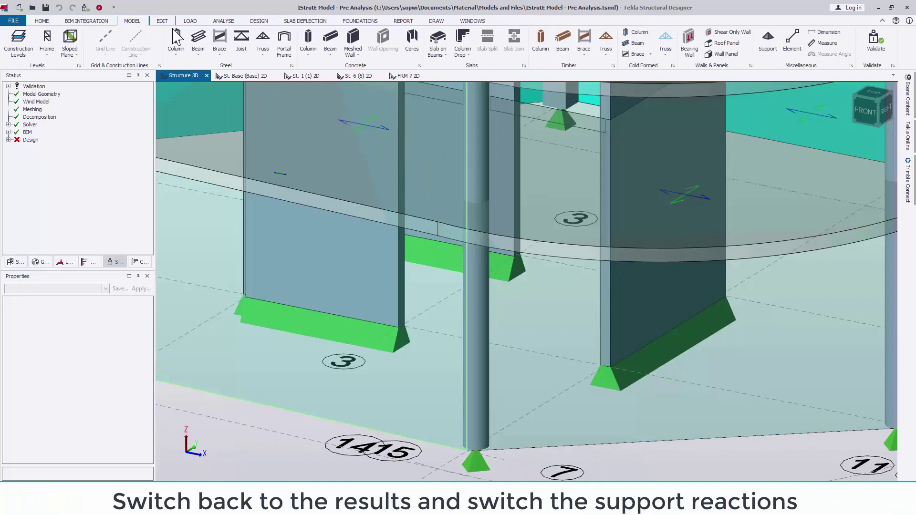
Define the core walls as Core 1 and compare its combined 8057.0 kN reaction with individual supports.
{"action": "left_click", "coordinate": [413, 38]}
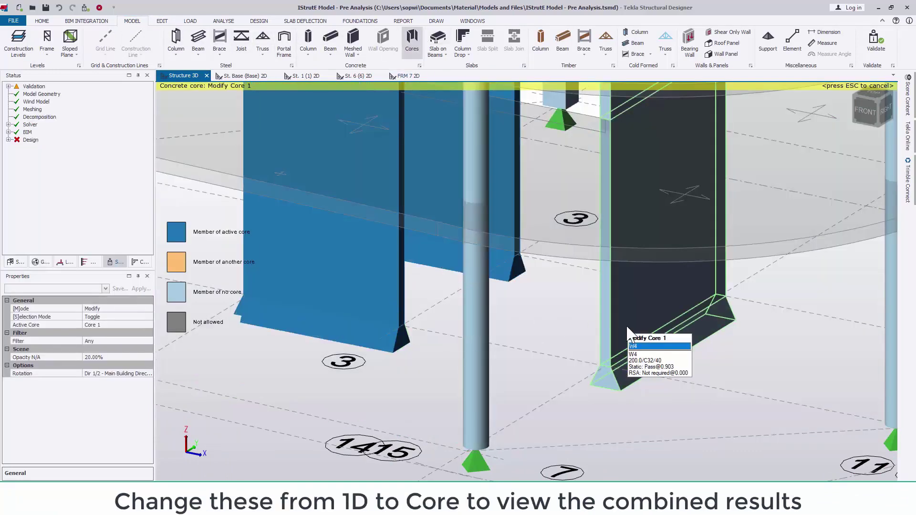
{"action": "key", "text": "Escape"}
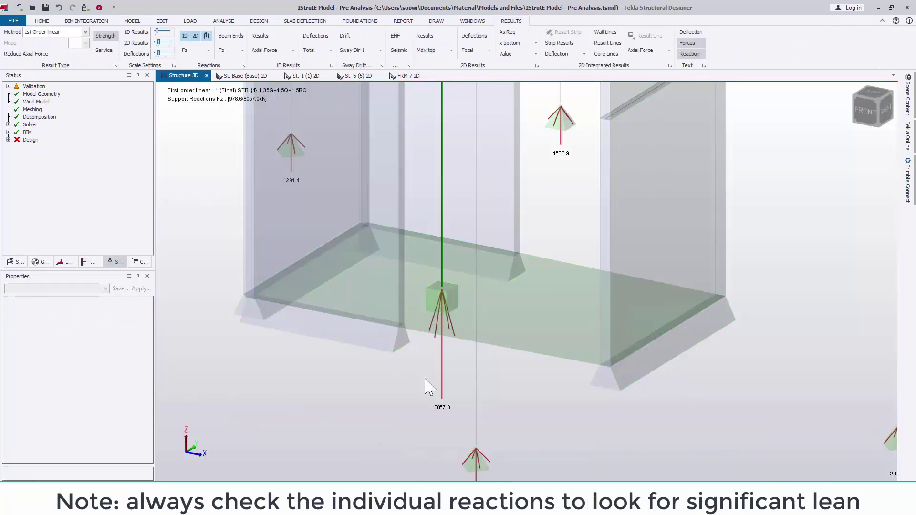
{"action": "left_click", "coordinate": [206, 35]}
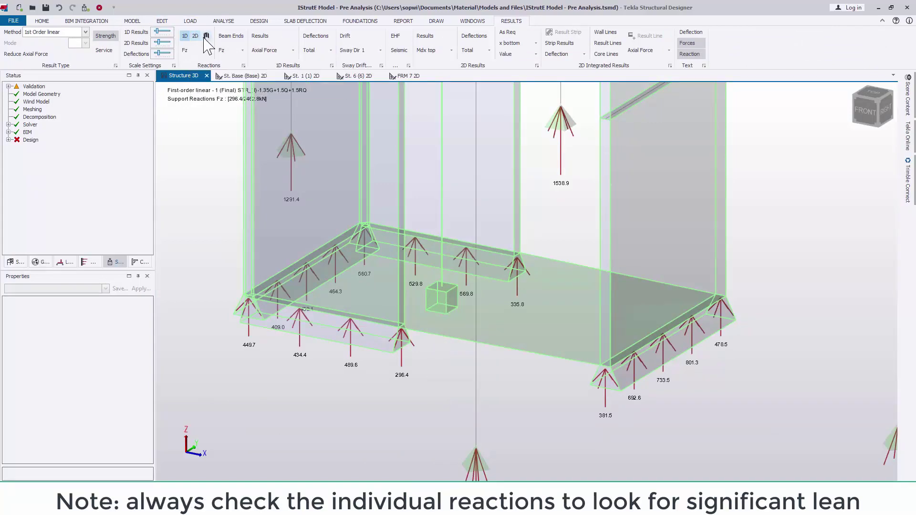
{"action": "left_click", "coordinate": [207, 37]}
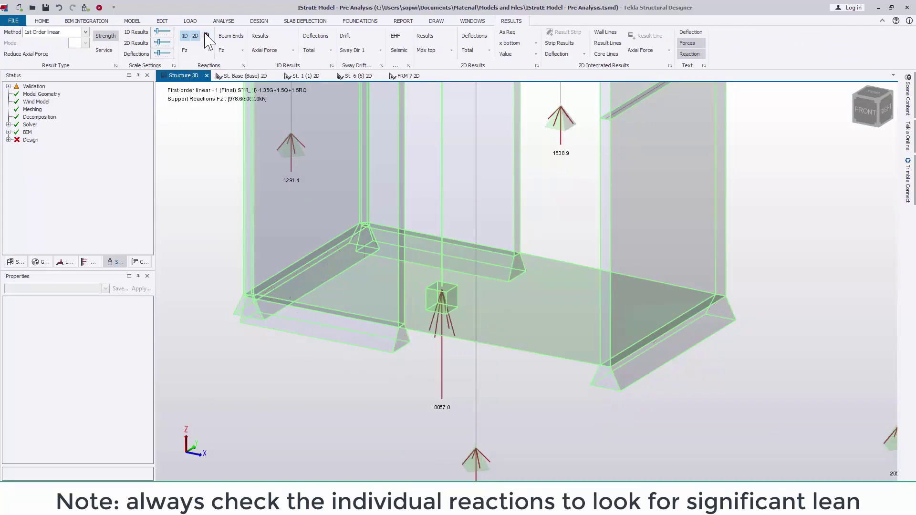
{"action": "left_click", "coordinate": [206, 36]}
Switch to the core total reaction, then hide the support reactions.
{"action": "left_click", "coordinate": [206, 36]}
{"action": "mouse_move", "coordinate": [361, 287]}
{"action": "scroll", "coordinate": [362, 286], "scroll_direction": "down", "scroll_amount": 5}
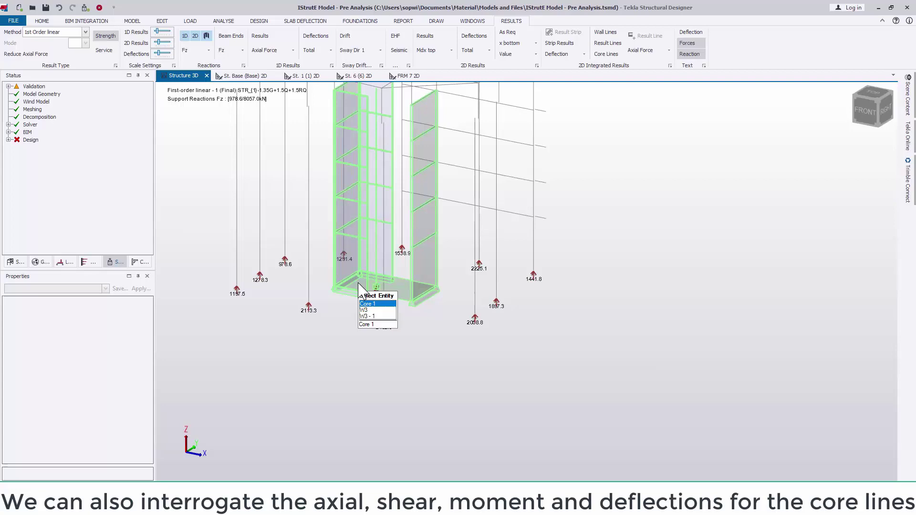
{"action": "left_click", "coordinate": [206, 36]}
Plot member axial force, then shear and torsion diagrams.
{"action": "left_click", "coordinate": [260, 36]}
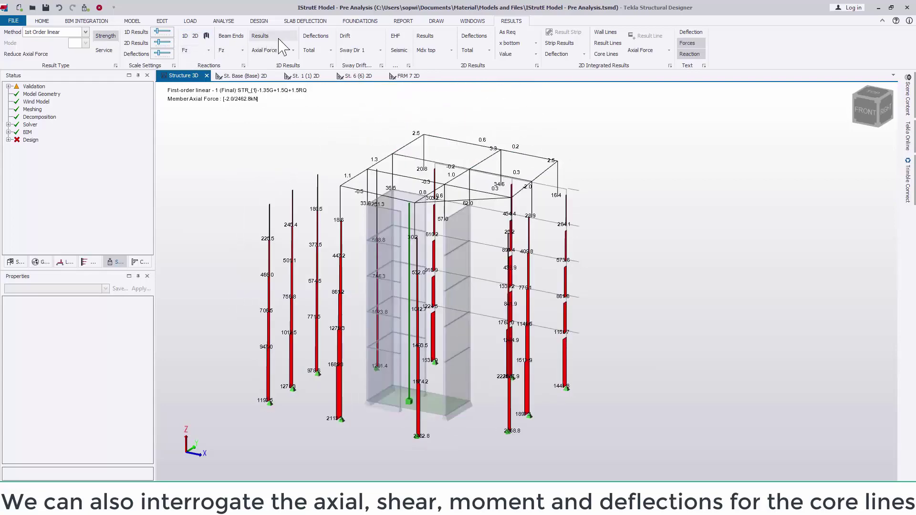
{"action": "scroll", "coordinate": [283, 47], "scroll_direction": "down", "scroll_amount": 2}
{"action": "left_click", "coordinate": [297, 50]}
{"action": "left_click", "coordinate": [282, 92]}
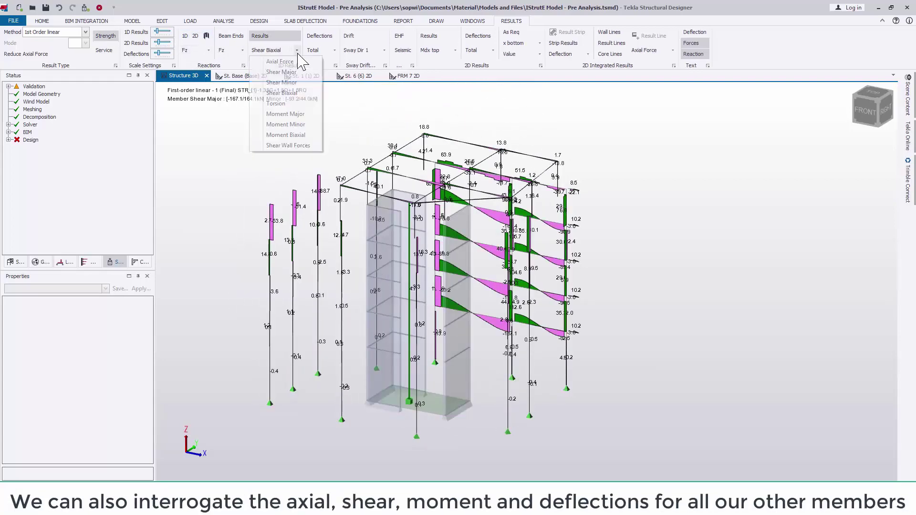
{"action": "left_click", "coordinate": [296, 51]}
{"action": "left_click", "coordinate": [276, 103]}
Compare Moment Major, Minor and Biaxial diagrams, leaving Moment Major displayed.
{"action": "left_click", "coordinate": [299, 51]}
{"action": "left_click", "coordinate": [285, 114]}
{"action": "left_click", "coordinate": [298, 50]}
{"action": "left_click", "coordinate": [286, 124]}
{"action": "left_click", "coordinate": [300, 50]}
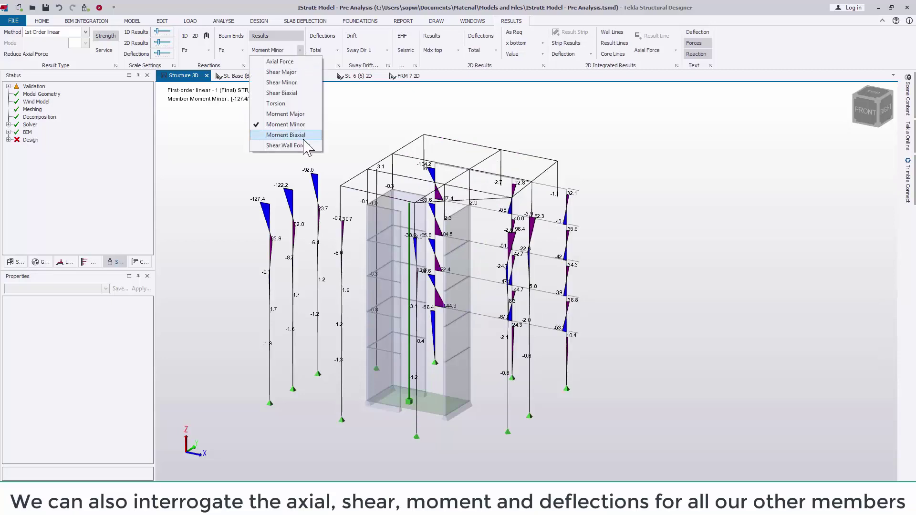
{"action": "left_click", "coordinate": [285, 135]}
{"action": "left_click", "coordinate": [299, 50]}
{"action": "left_click", "coordinate": [286, 114]}
{"action": "scroll", "coordinate": [468, 234], "scroll_direction": "up", "scroll_amount": 5}
Open the loading analysis of beam 3B1 and step through result positions along it.
{"action": "mouse_move", "coordinate": [468, 234]}
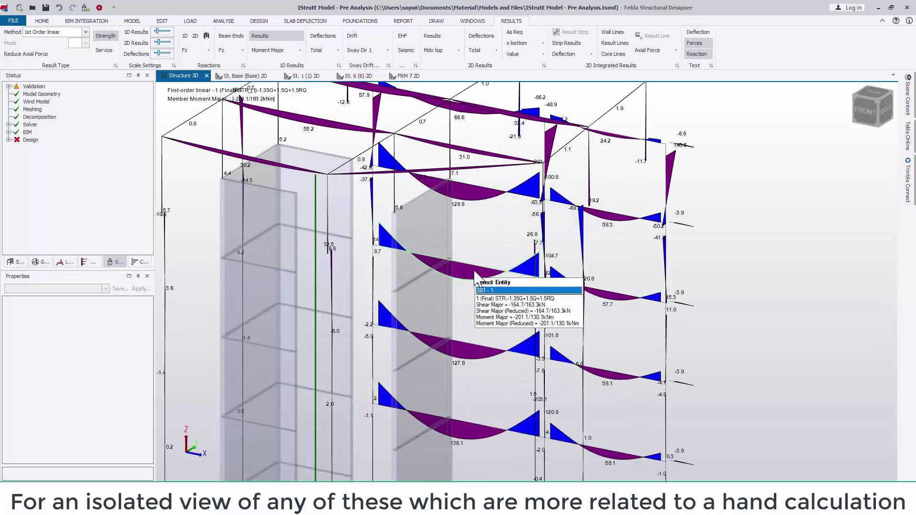
{"action": "right_click", "coordinate": [475, 276]}
{"action": "left_click", "coordinate": [480, 149]}
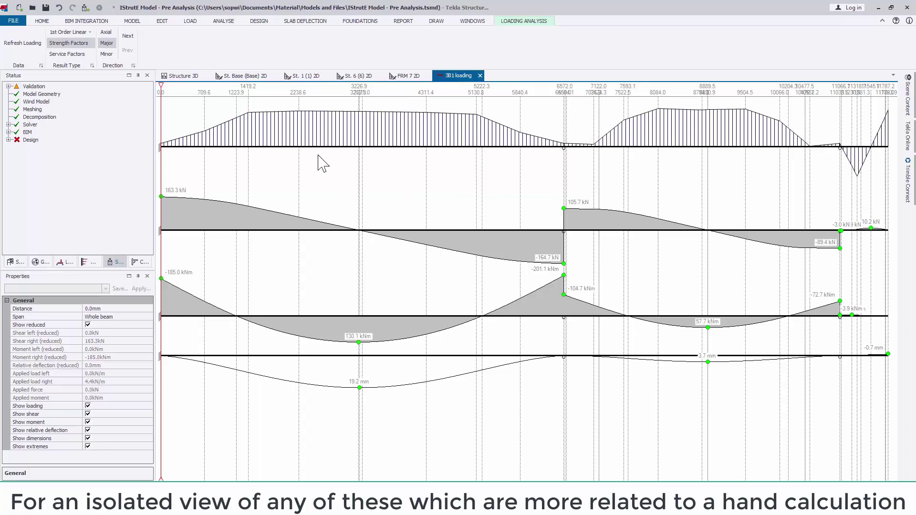
{"action": "left_click", "coordinate": [129, 36]}
{"action": "left_click", "coordinate": [129, 36]}
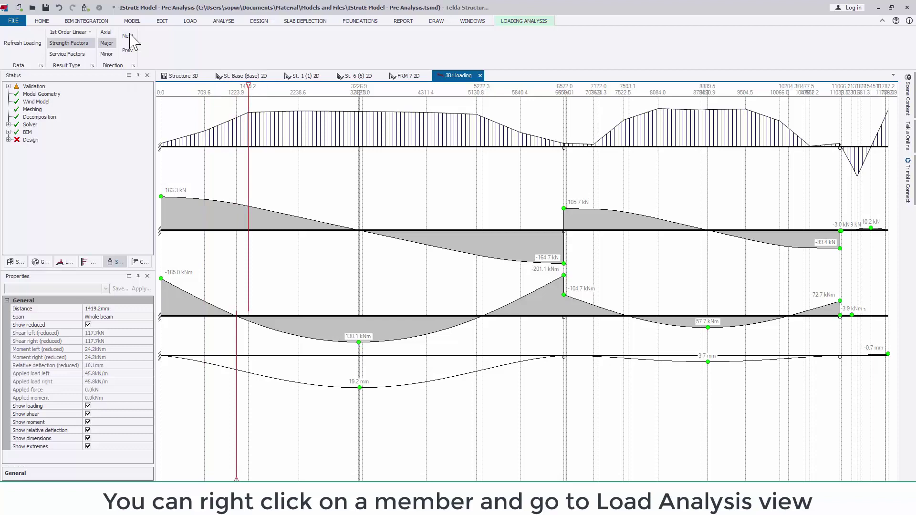
{"action": "left_click", "coordinate": [129, 36]}
{"action": "left_click", "coordinate": [129, 36]}
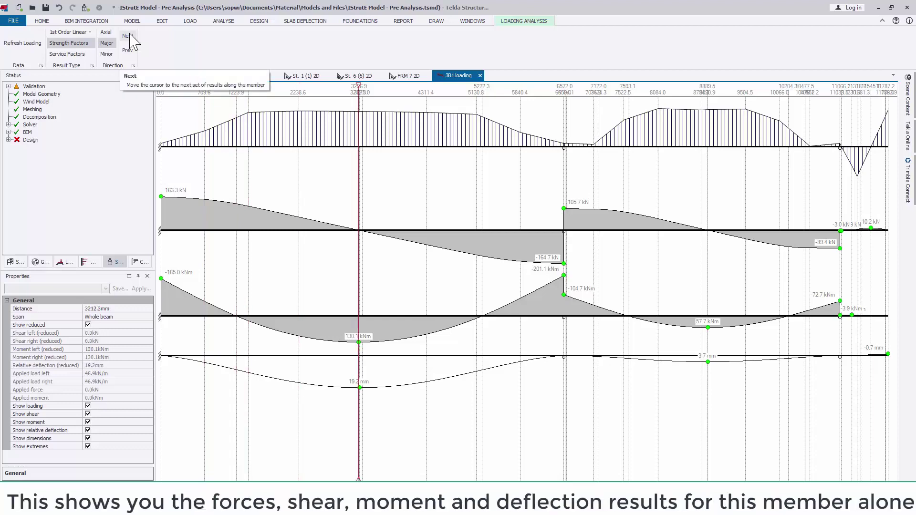
{"action": "left_click", "coordinate": [129, 35]}
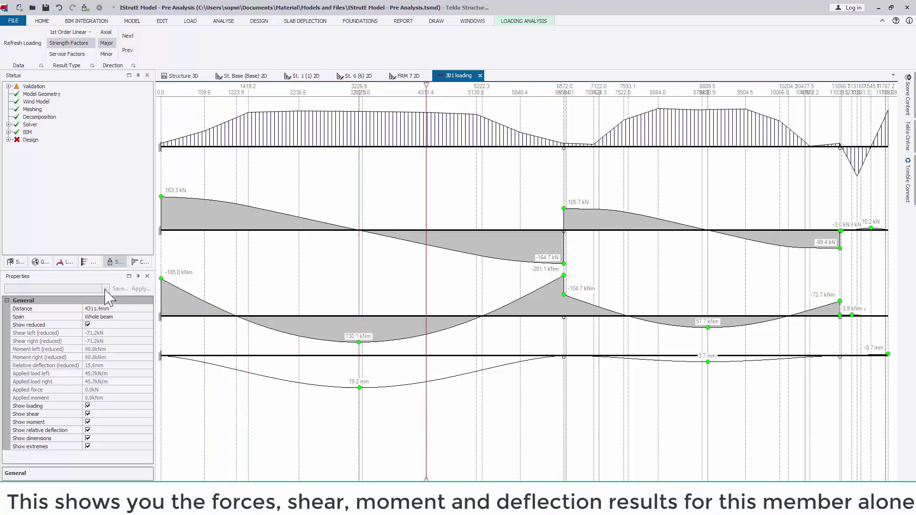
Query the beam at 5000 mm (-114.1 kN, 26.8 kNm), then close the loading view.
{"action": "left_click", "coordinate": [89, 309]}
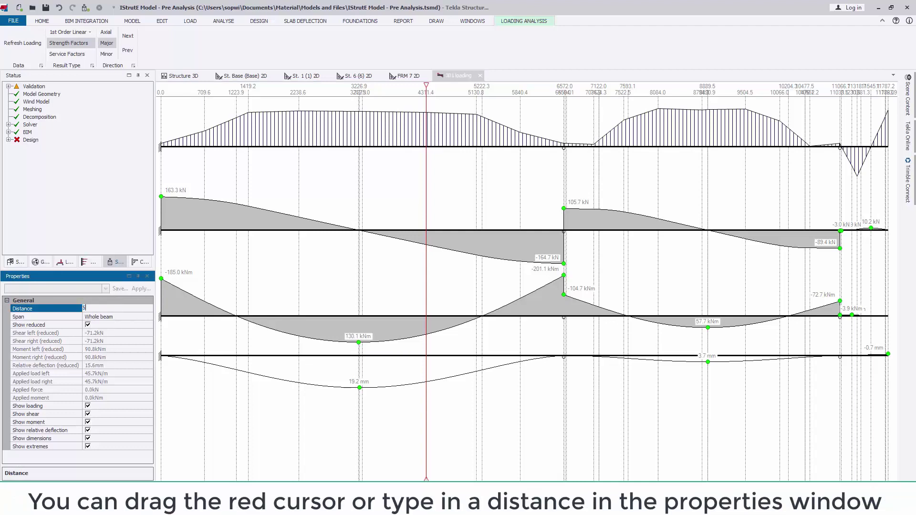
{"action": "key", "text": "Return"}
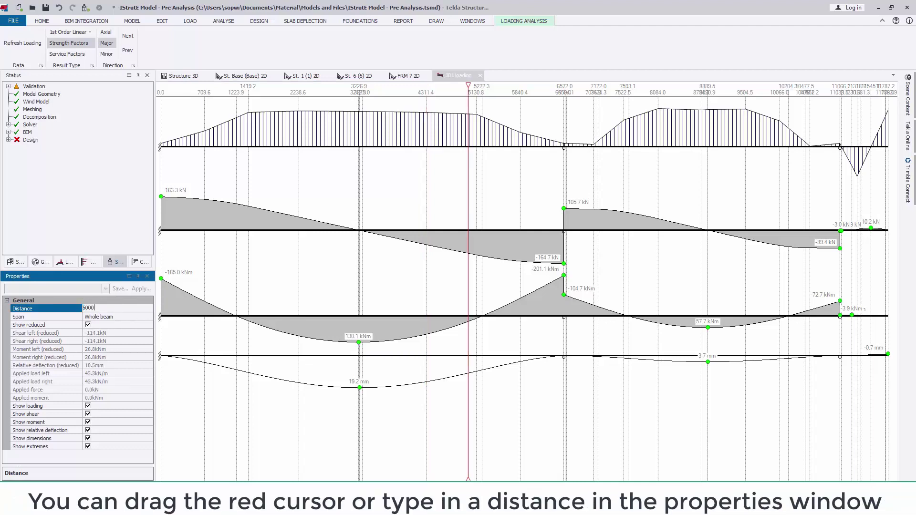
{"action": "left_click", "coordinate": [135, 333]}
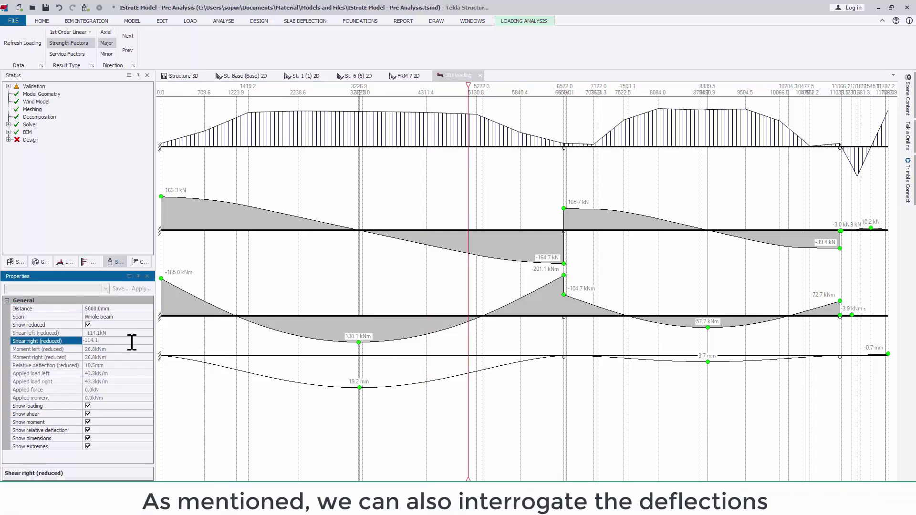
{"action": "left_click", "coordinate": [131, 349]}
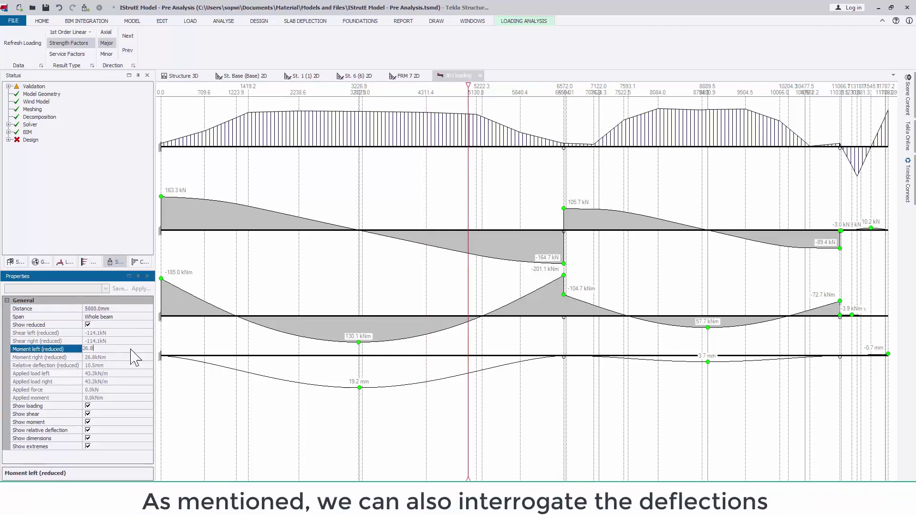
{"action": "left_click", "coordinate": [480, 76]}
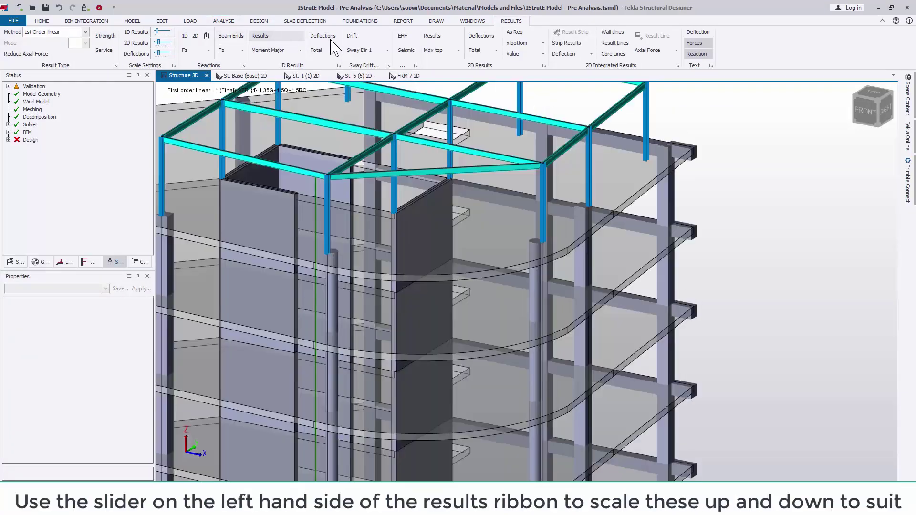
Replace moment diagrams with FE chase-down slab deflection contours ranging 0.0 to 53.0 mm.
{"action": "left_click", "coordinate": [275, 36]}
{"action": "left_click", "coordinate": [323, 36]}
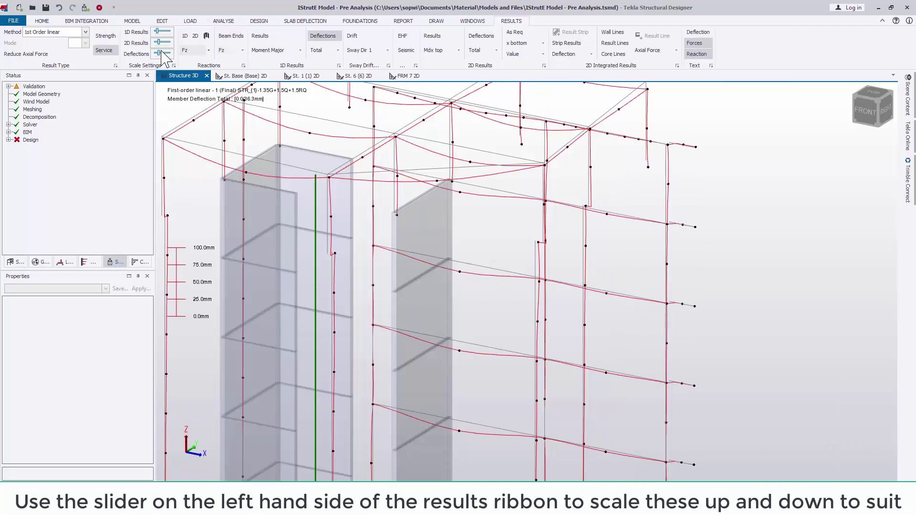
{"action": "left_click_drag", "start_coordinate": [157, 53], "coordinate": [156, 54]}
{"action": "left_click", "coordinate": [79, 32]}
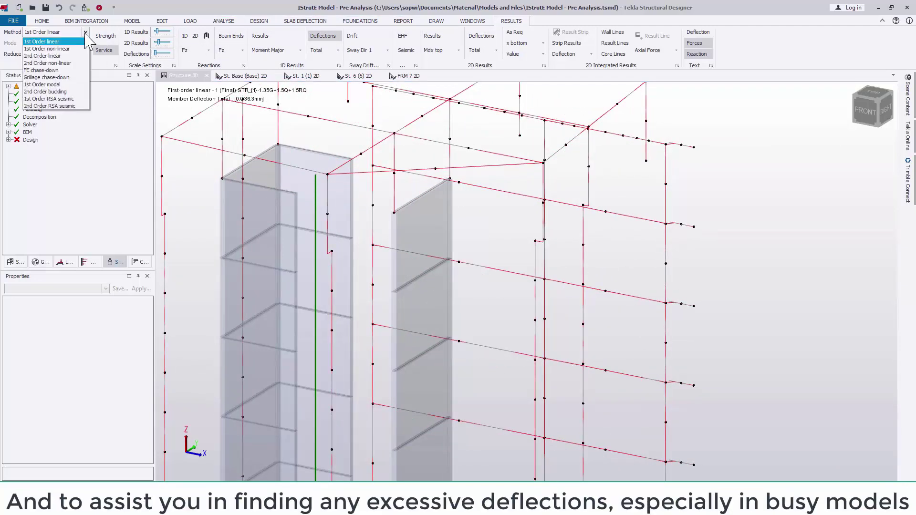
{"action": "left_click", "coordinate": [72, 82]}
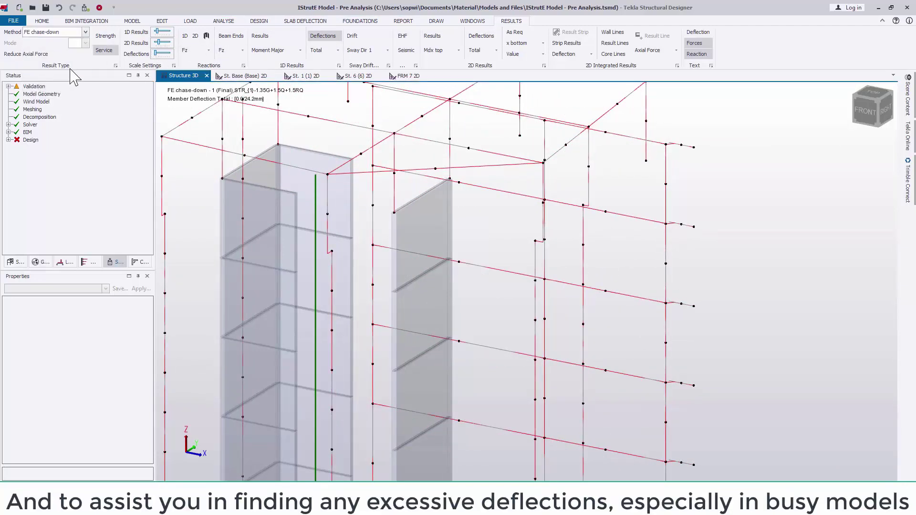
{"action": "left_click", "coordinate": [323, 35]}
{"action": "left_click", "coordinate": [487, 38]}
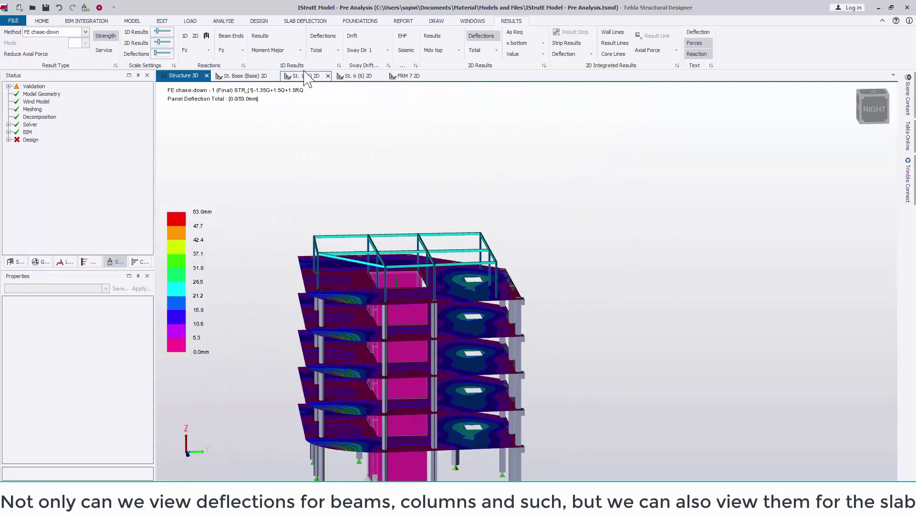
In the St. 1 (1) slab plan, plot Mdx bottom, Fxz and σx bottom contours.
{"action": "left_click", "coordinate": [306, 76]}
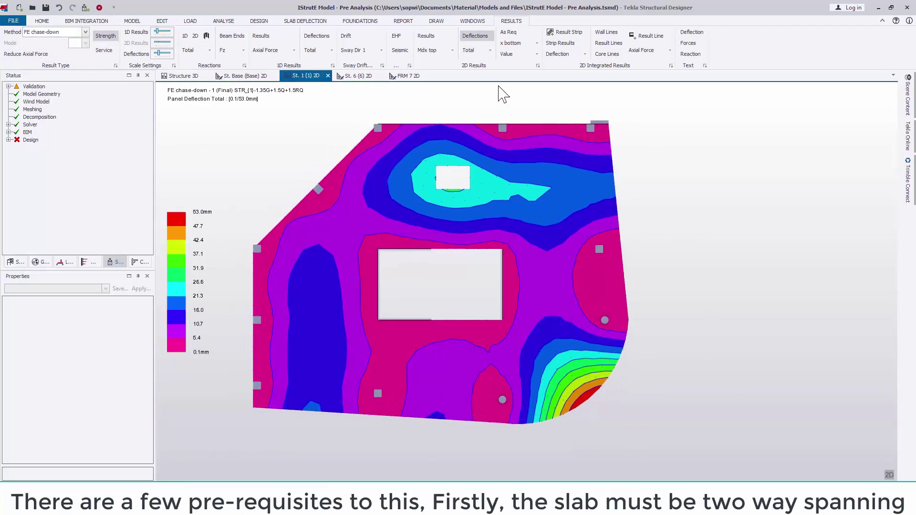
{"action": "left_click", "coordinate": [428, 38]}
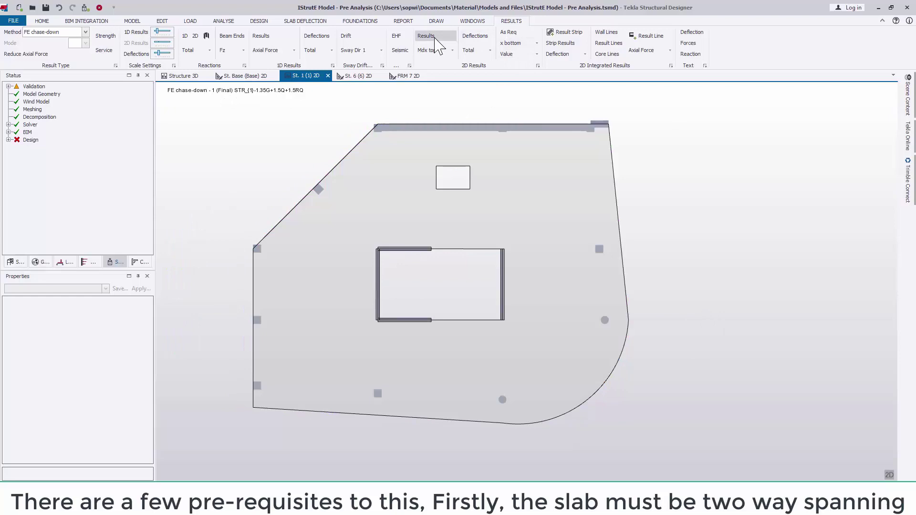
{"action": "left_click", "coordinate": [453, 50]}
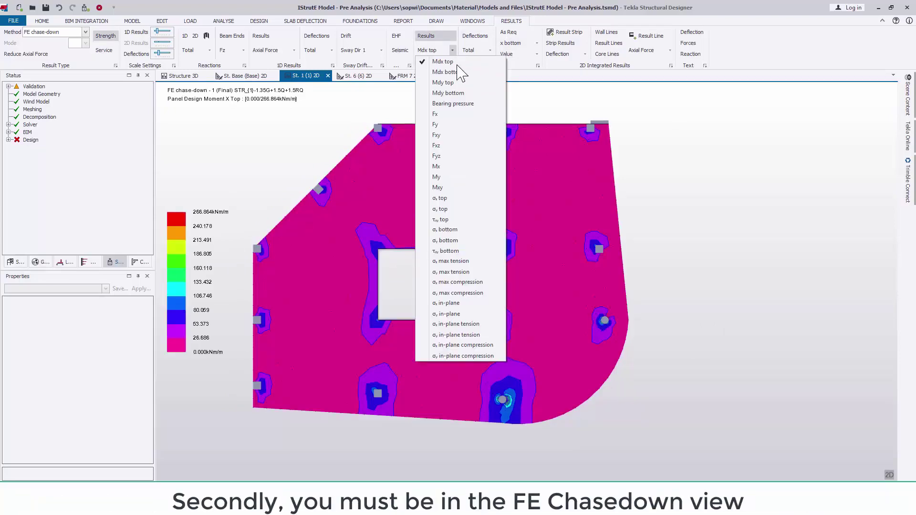
{"action": "left_click", "coordinate": [445, 72]}
{"action": "left_click", "coordinate": [461, 50]}
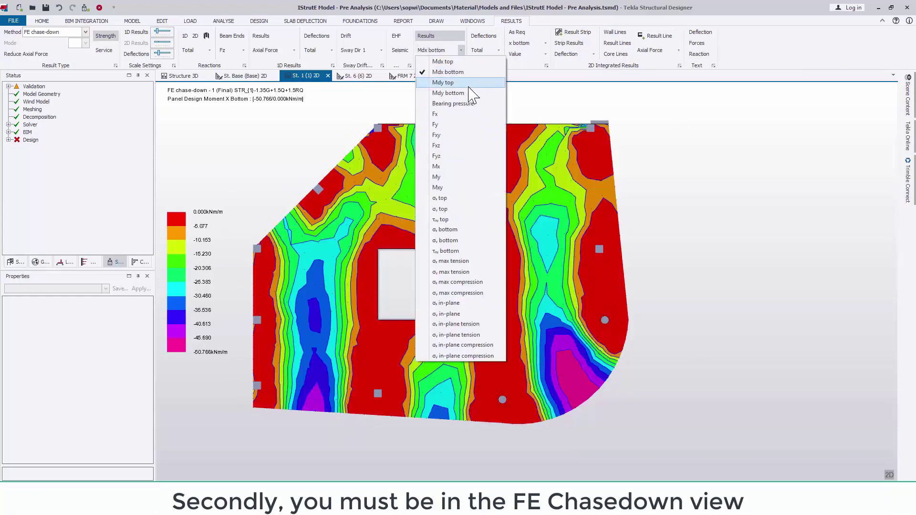
{"action": "left_click", "coordinate": [473, 146]}
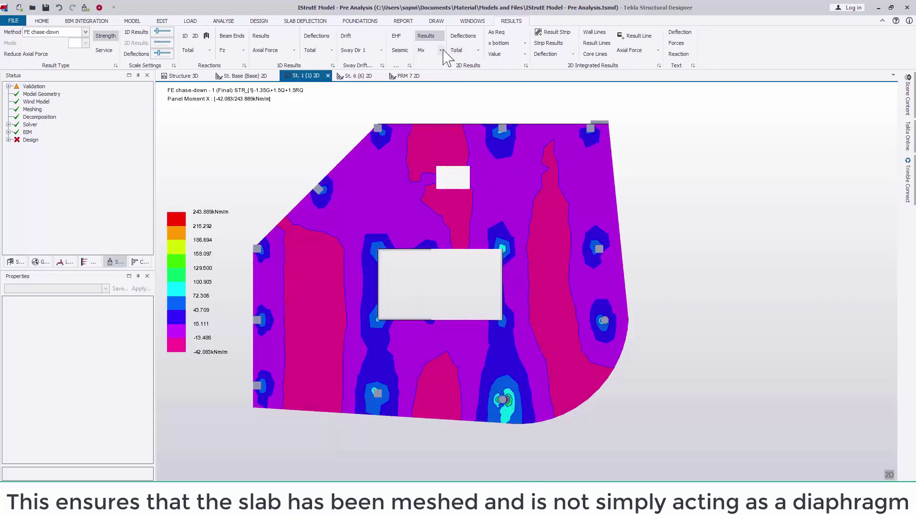
{"action": "left_click", "coordinate": [461, 50]}
{"action": "left_click", "coordinate": [458, 231]}
Plot σx max tension, max compression, and σx and σy in-plane compression stresses.
{"action": "left_click", "coordinate": [449, 50]}
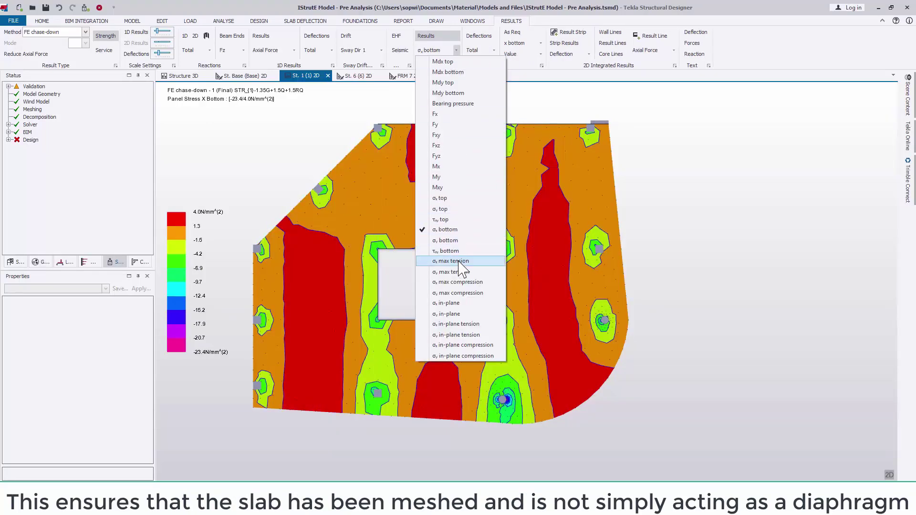
{"action": "left_click", "coordinate": [453, 261]}
{"action": "left_click", "coordinate": [458, 50]}
{"action": "left_click", "coordinate": [468, 284]}
{"action": "left_click", "coordinate": [458, 50]}
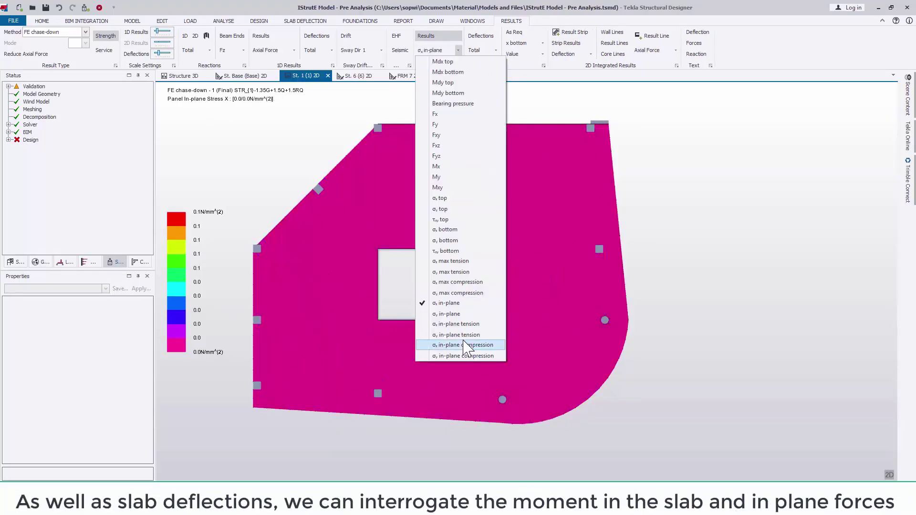
{"action": "left_click", "coordinate": [468, 345]}
{"action": "left_click", "coordinate": [458, 50]}
{"action": "left_click", "coordinate": [482, 356]}
Show x top required reinforcement as pass/fail contours, then clear them.
{"action": "left_click", "coordinate": [544, 32]}
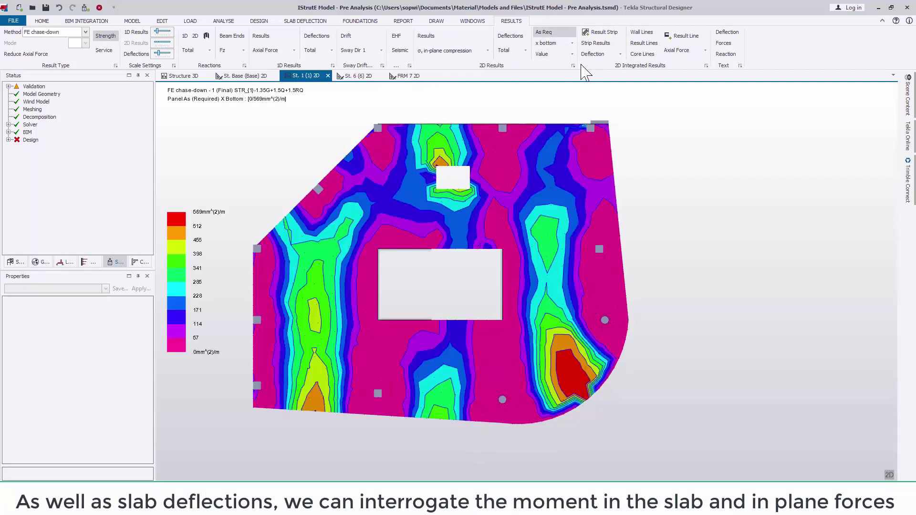
{"action": "left_click", "coordinate": [573, 43]}
{"action": "left_click", "coordinate": [549, 66]}
{"action": "left_click", "coordinate": [571, 54]}
{"action": "left_click", "coordinate": [585, 67]}
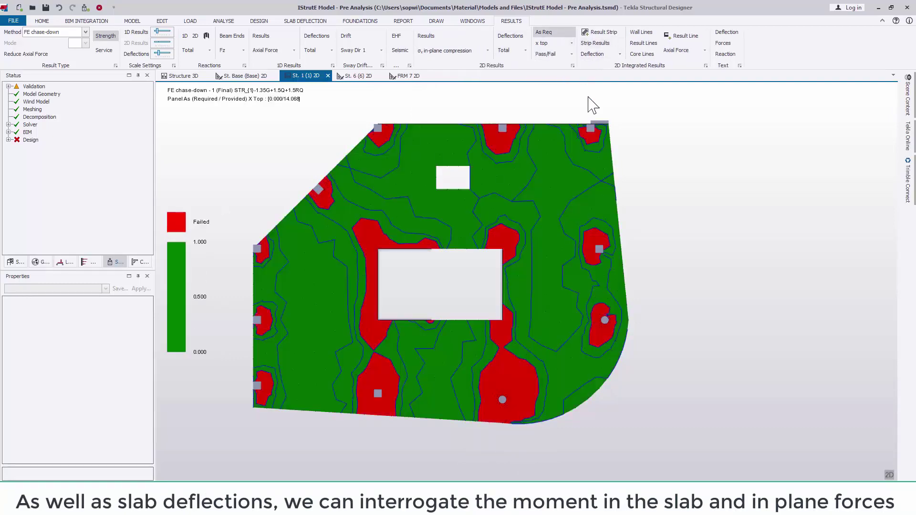
{"action": "left_click", "coordinate": [553, 35]}
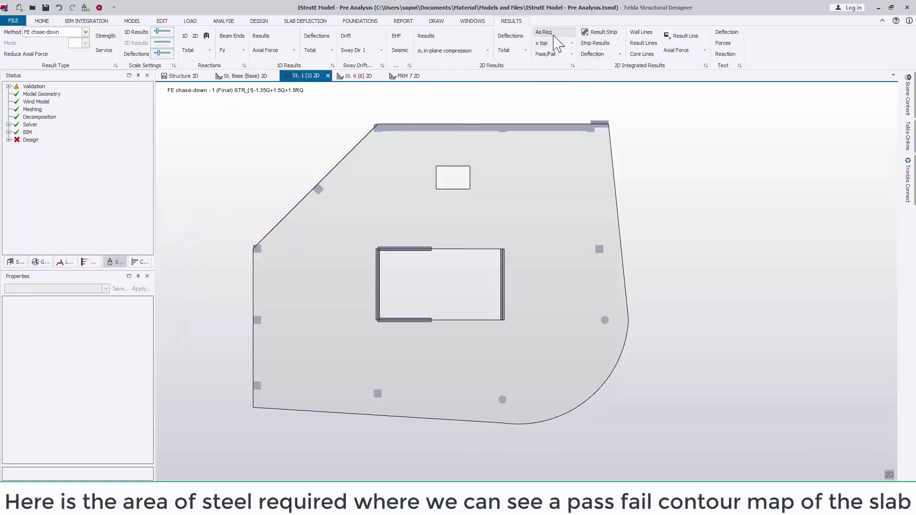
Draw result strip RS 1 along the slab's bottom edge and select it.
{"action": "left_click", "coordinate": [617, 33]}
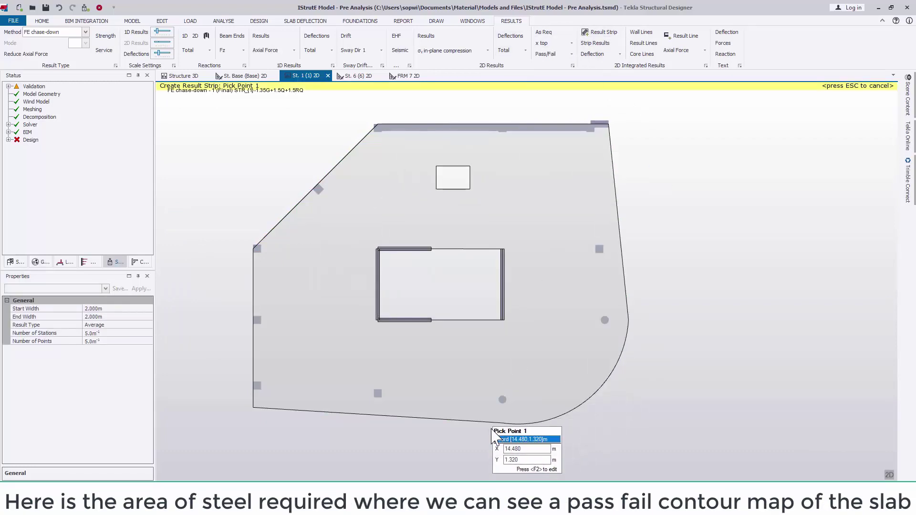
{"action": "left_click", "coordinate": [256, 399]}
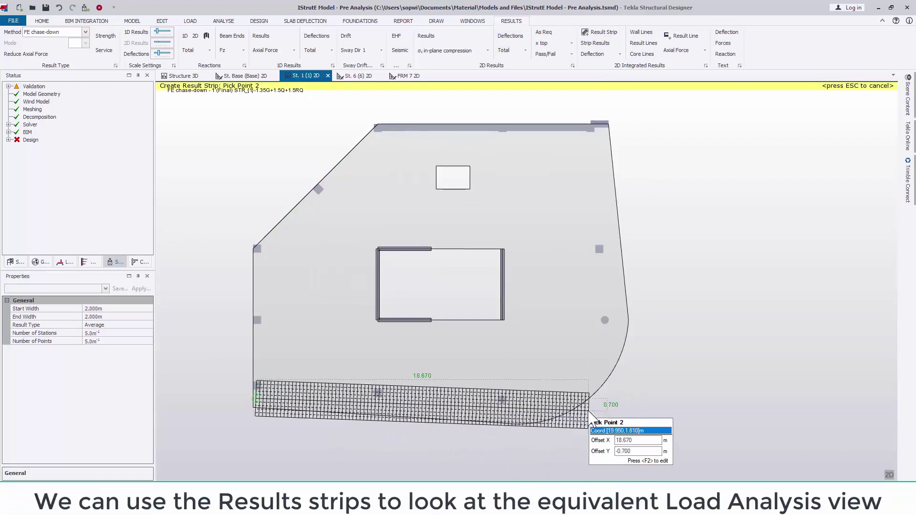
{"action": "key", "text": "Escape"}
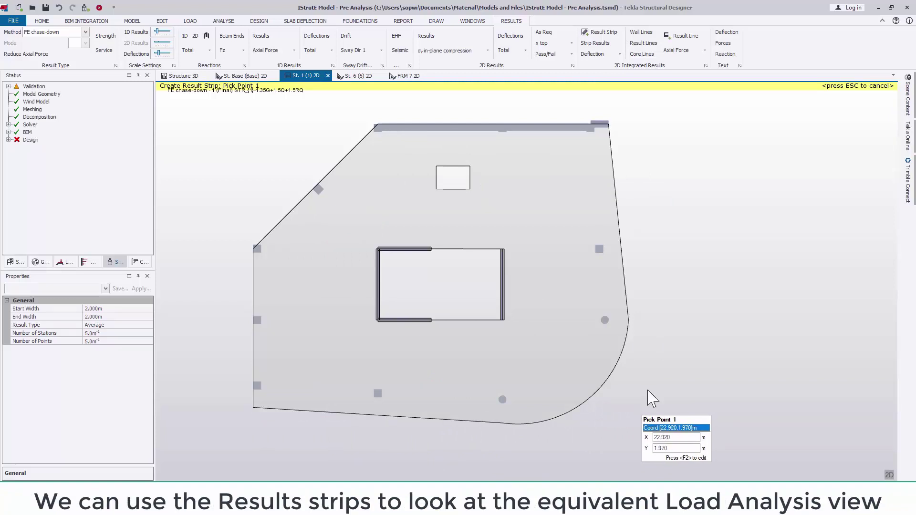
{"action": "mouse_move", "coordinate": [909, 98]}
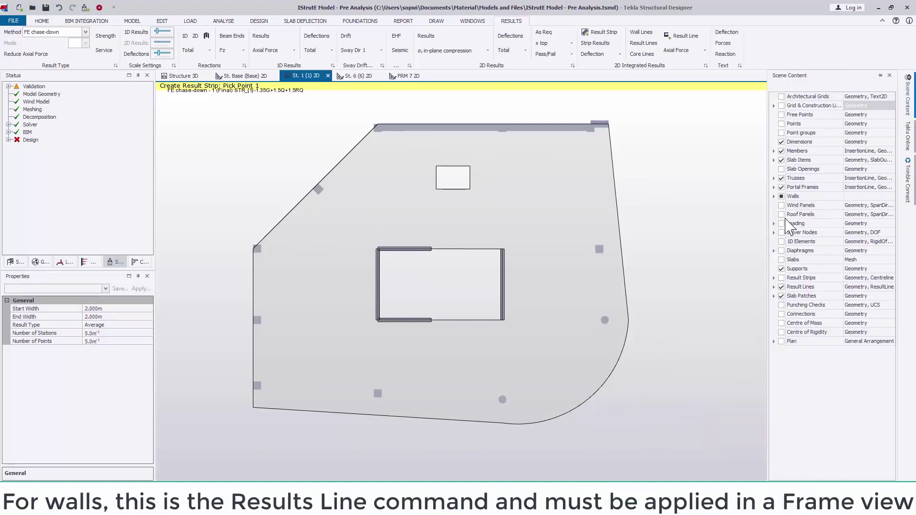
{"action": "left_click", "coordinate": [782, 278]}
{"action": "key", "text": "Escape"}
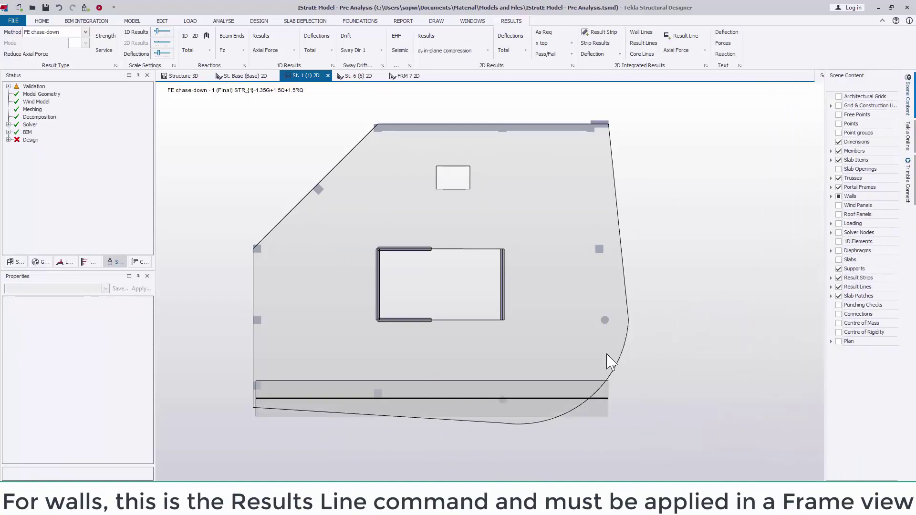
{"action": "left_click", "coordinate": [596, 414]}
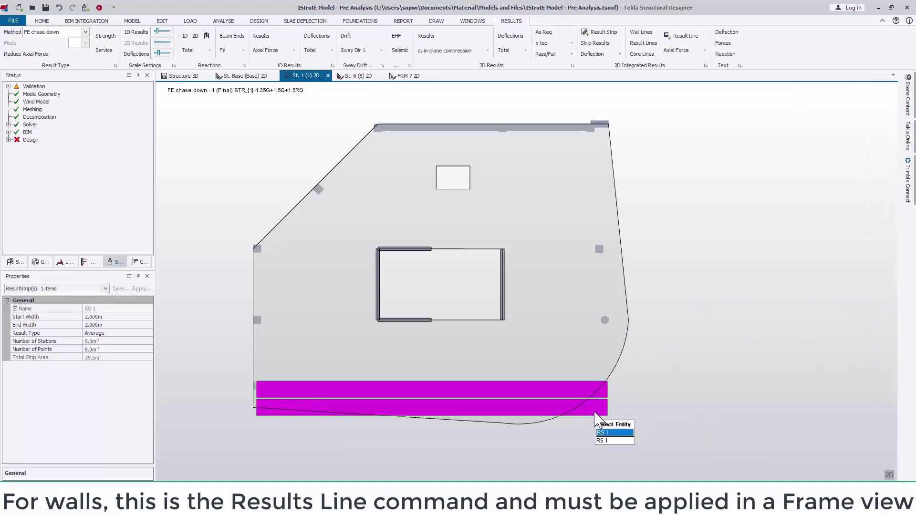
Set RS 1's start and end widths to 2.000 m and check its result type options.
{"action": "left_click", "coordinate": [113, 341]}
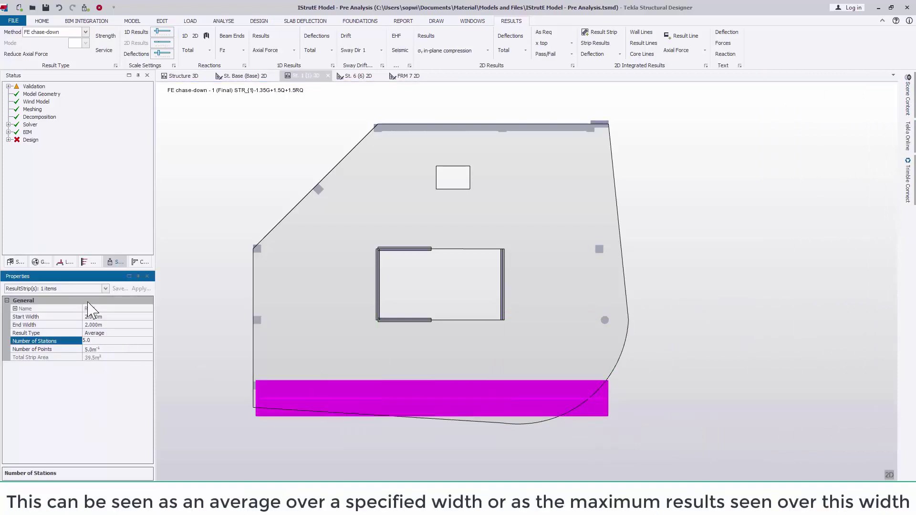
{"action": "left_click", "coordinate": [106, 316]}
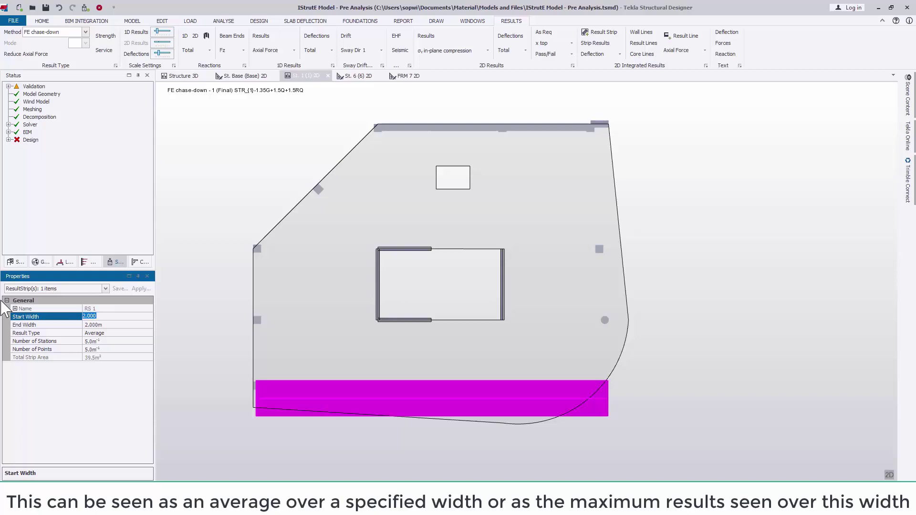
{"action": "type", "text": "3"}
{"action": "key", "text": "Tab"}
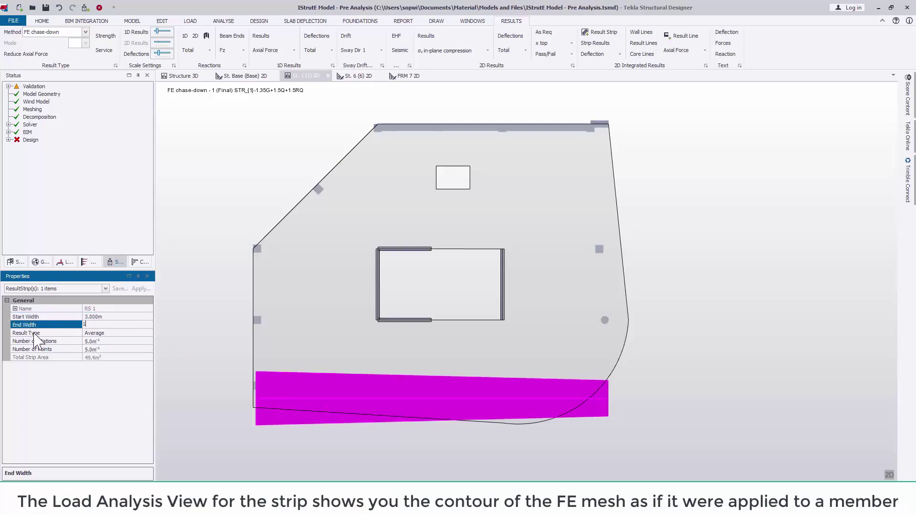
{"action": "type", "text": "1"}
{"action": "left_click", "coordinate": [109, 317]}
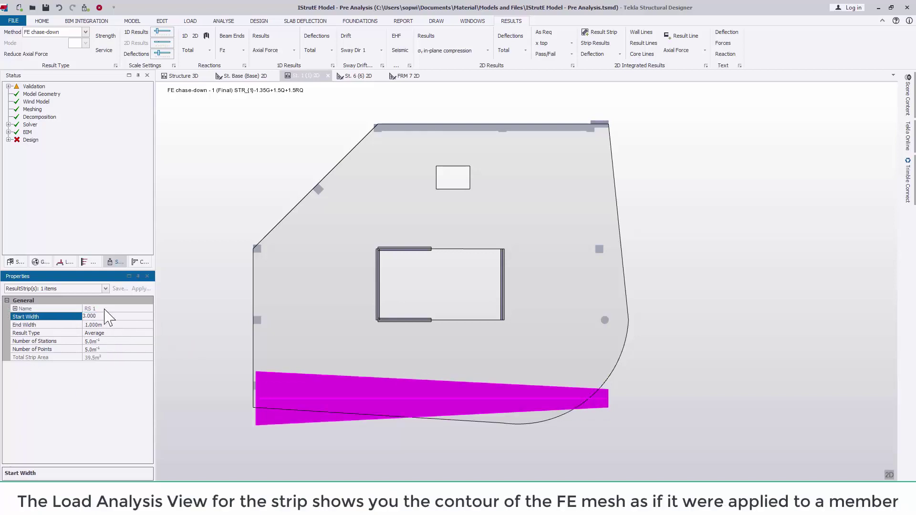
{"action": "left_click", "coordinate": [75, 318]}
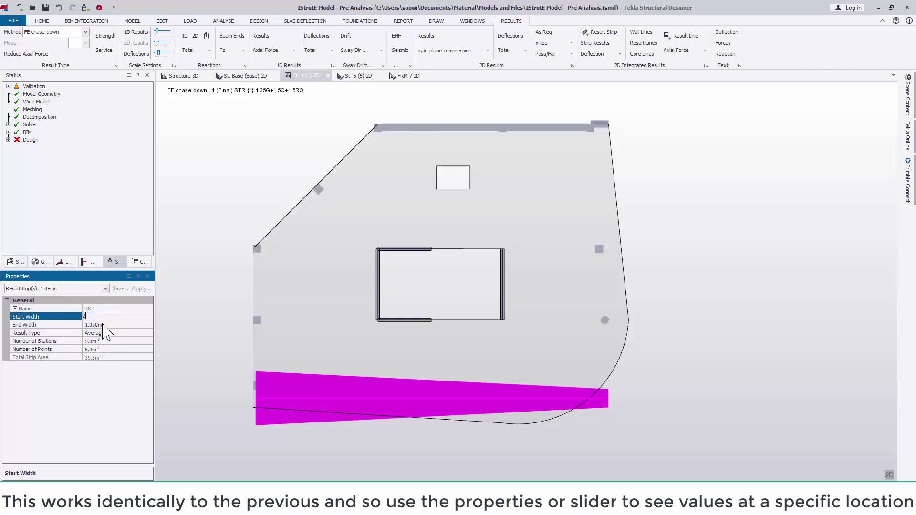
{"action": "key", "text": "Tab"}
{"action": "type", "text": "2"}
{"action": "key", "text": "Tab"}
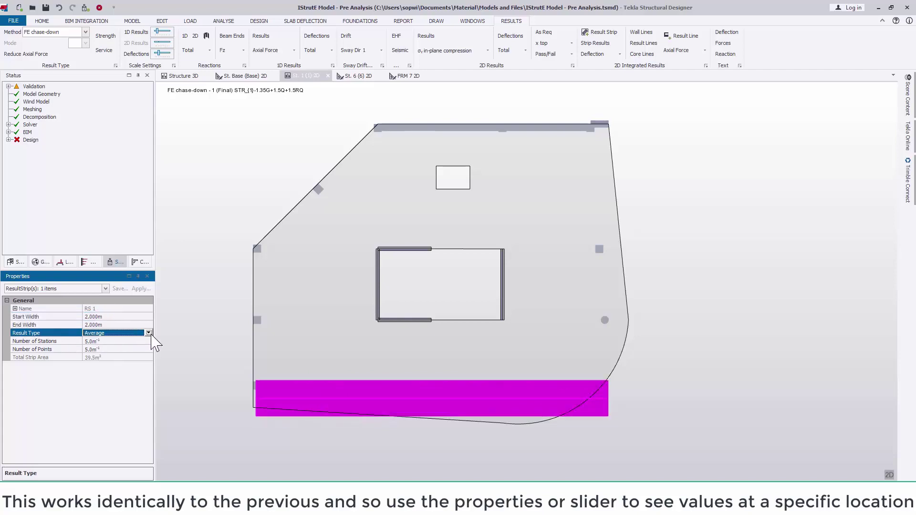
{"action": "left_click", "coordinate": [149, 333]}
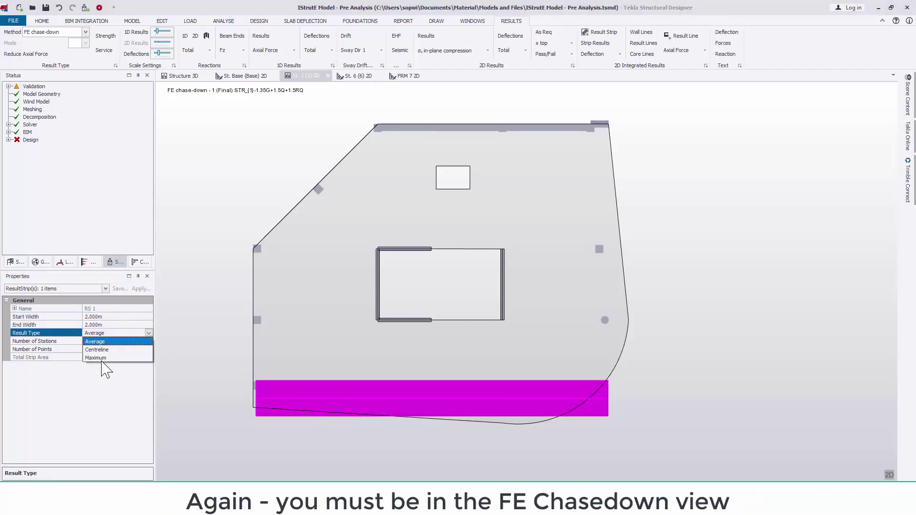
{"action": "left_click", "coordinate": [210, 347]}
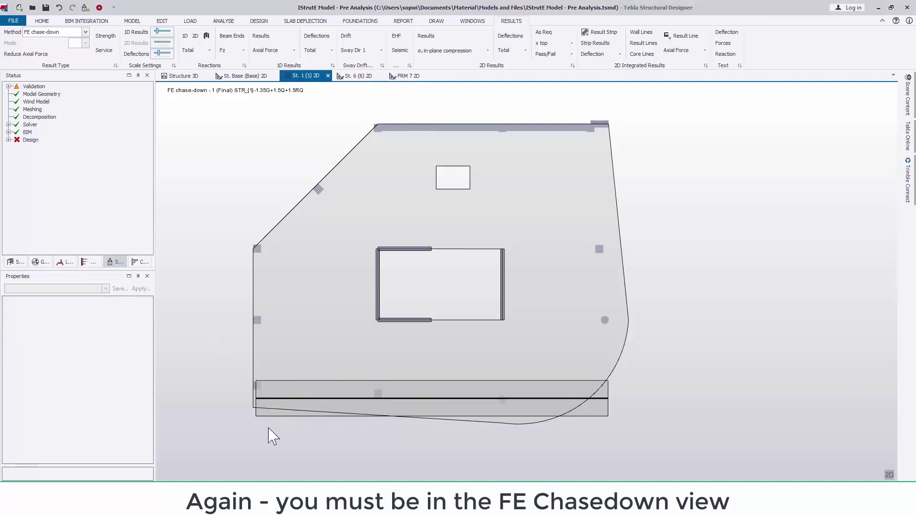
{"action": "left_click", "coordinate": [265, 414]}
Open RS 1's strip diagrams view showing FE chase-down results.
{"action": "right_click", "coordinate": [265, 414]}
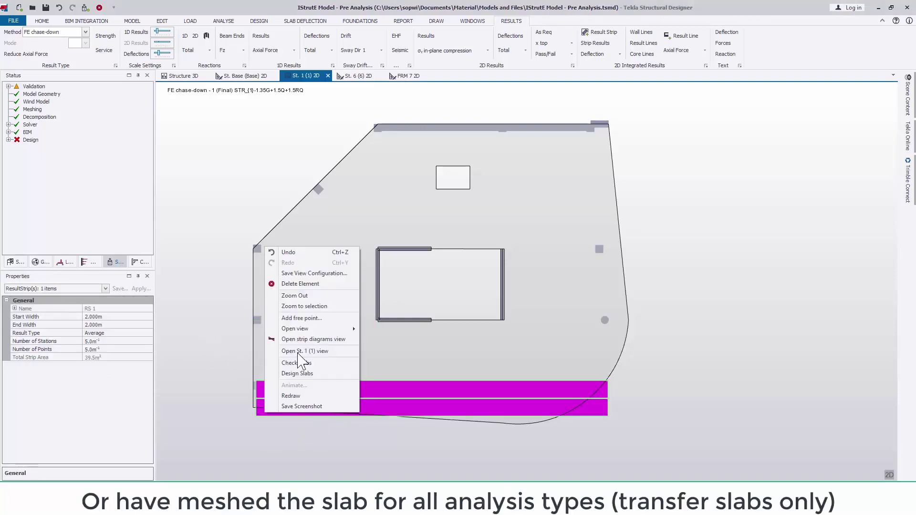
{"action": "left_click", "coordinate": [327, 339]}
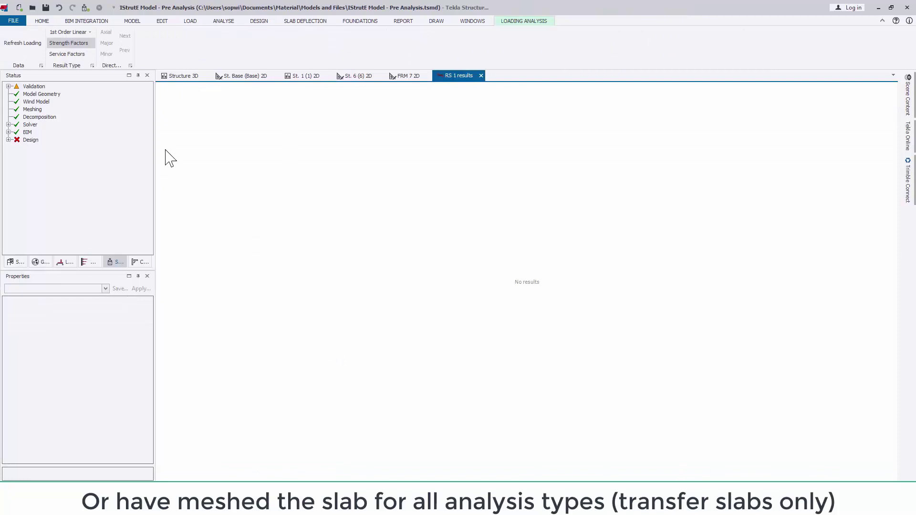
{"action": "left_click", "coordinate": [67, 32]}
{"action": "left_click", "coordinate": [82, 88]}
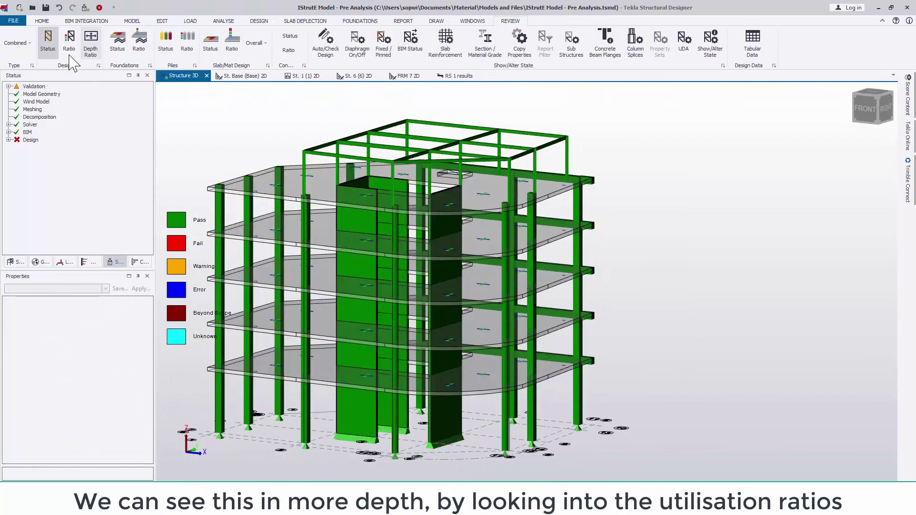
Colour the 3D model by design ratio and check the 0.000–1.150 utilisation colour bands in Settings.
{"action": "left_click", "coordinate": [69, 44]}
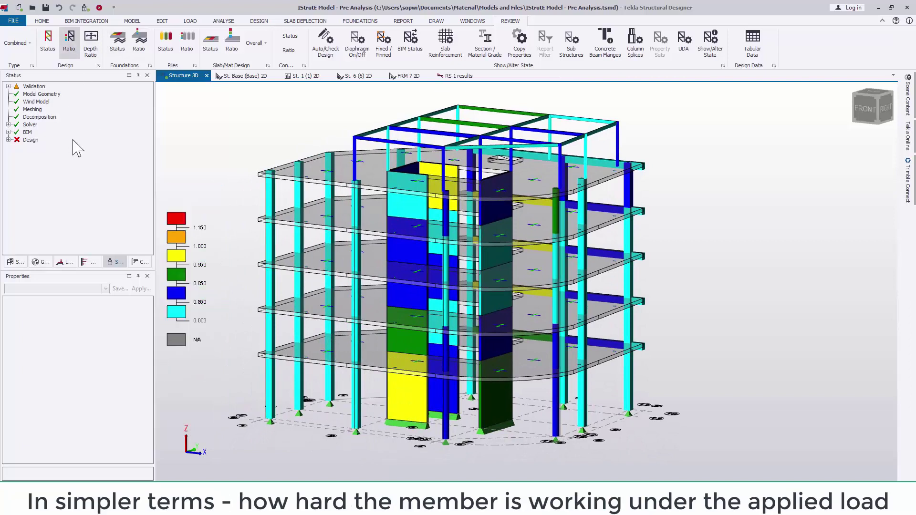
{"action": "left_click", "coordinate": [42, 21]}
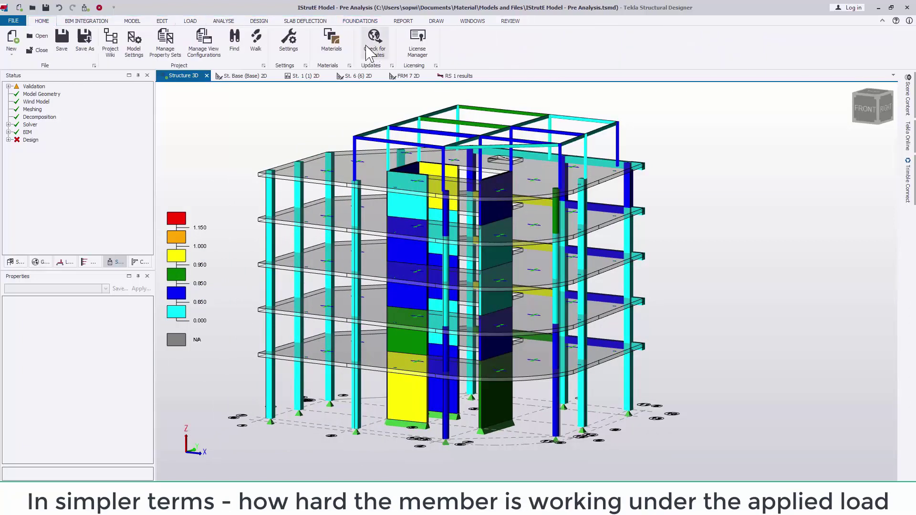
{"action": "left_click", "coordinate": [290, 50]}
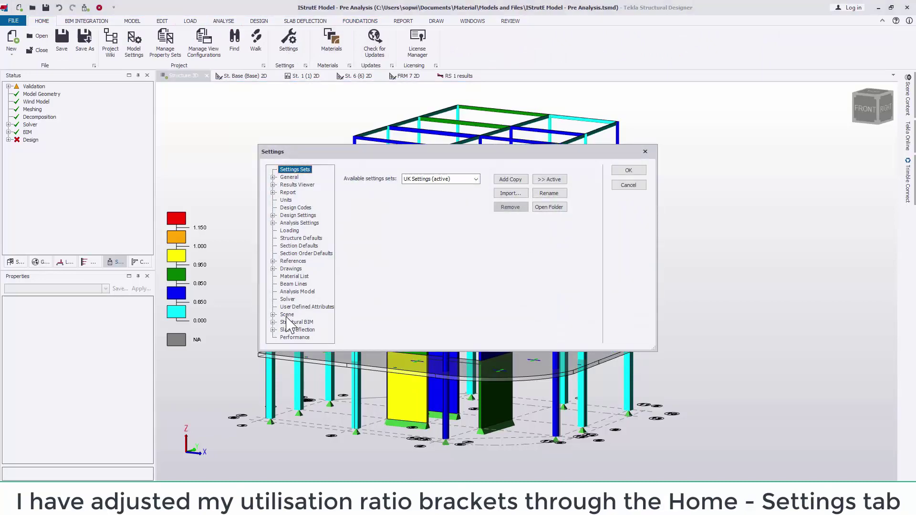
{"action": "double_click", "coordinate": [286, 314]}
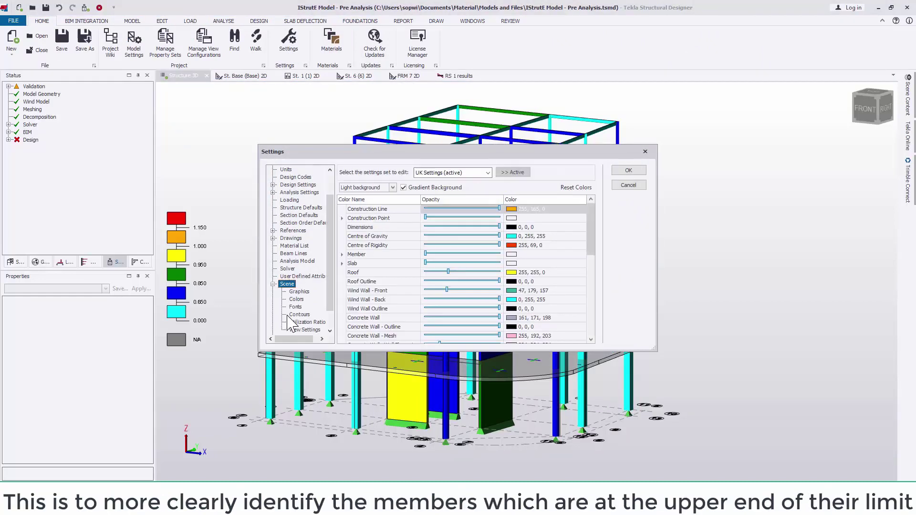
{"action": "left_click", "coordinate": [303, 323]}
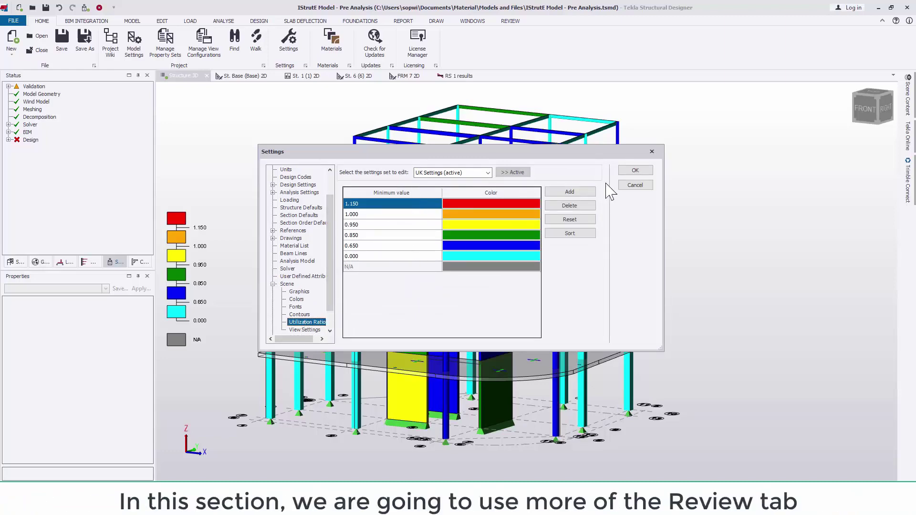
{"action": "left_click", "coordinate": [635, 186]}
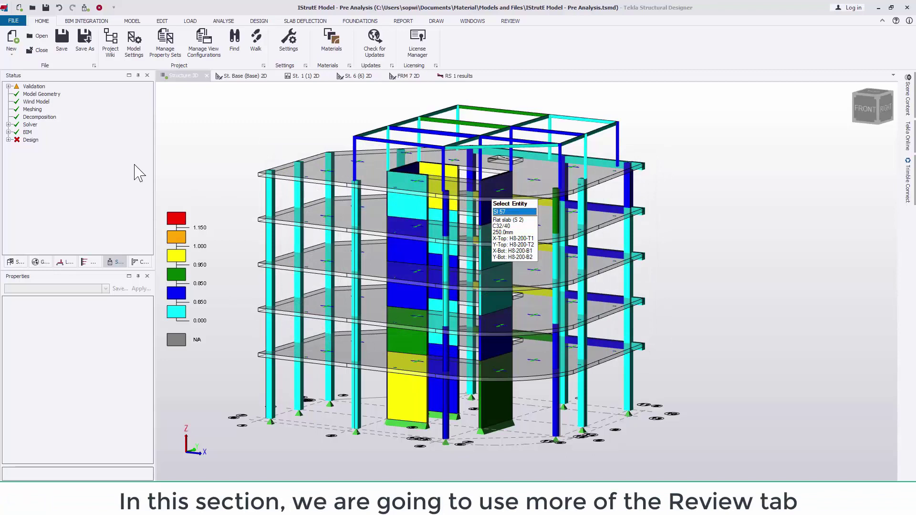
{"action": "left_click", "coordinate": [510, 21]}
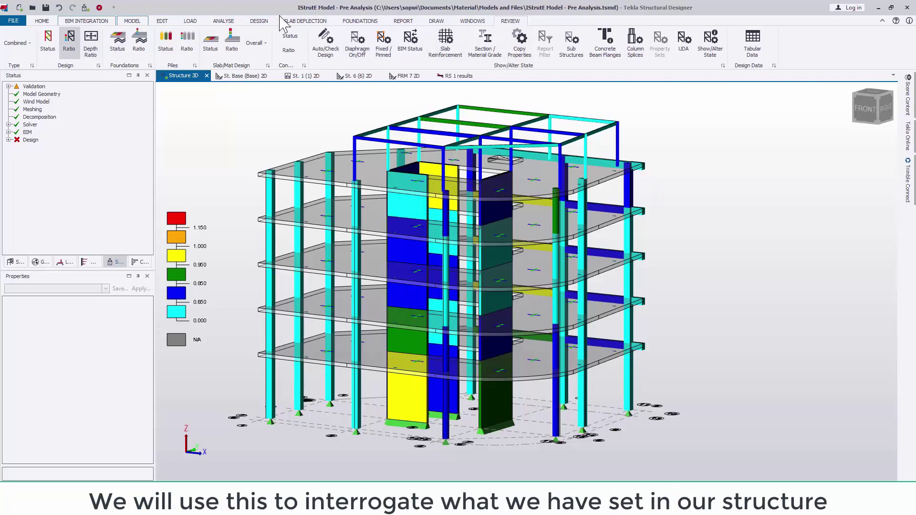
Show AutoDesign states from a front view, toggling AutoDesign on for the roof steel and back off.
{"action": "left_click", "coordinate": [326, 42]}
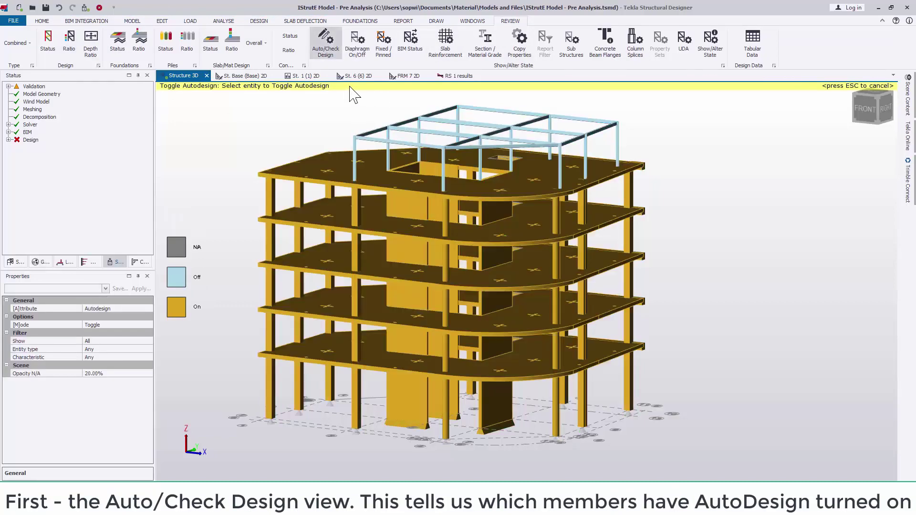
{"action": "middle_click_drag", "start_coordinate": [534, 241], "coordinate": [546, 328]}
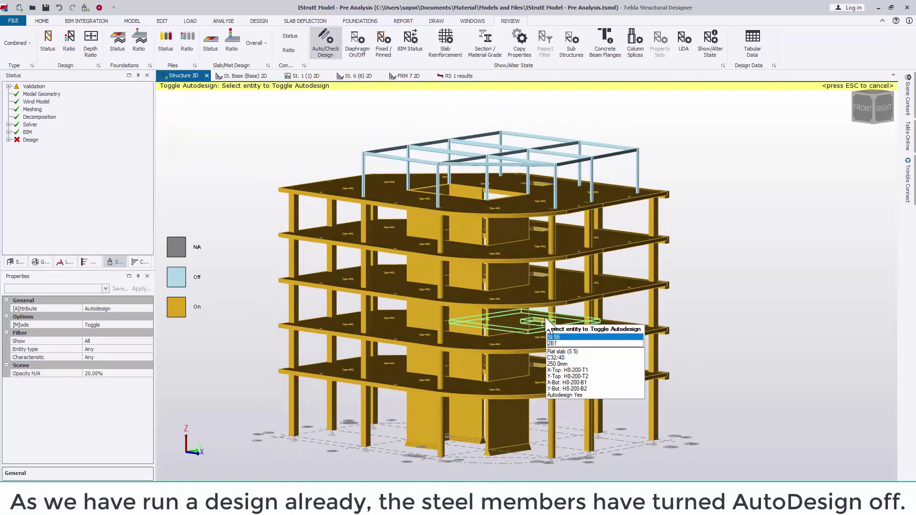
{"action": "middle_click_drag", "start_coordinate": [361, 264], "coordinate": [538, 181]}
{"action": "left_click_drag", "start_coordinate": [673, 134], "coordinate": [277, 187]}
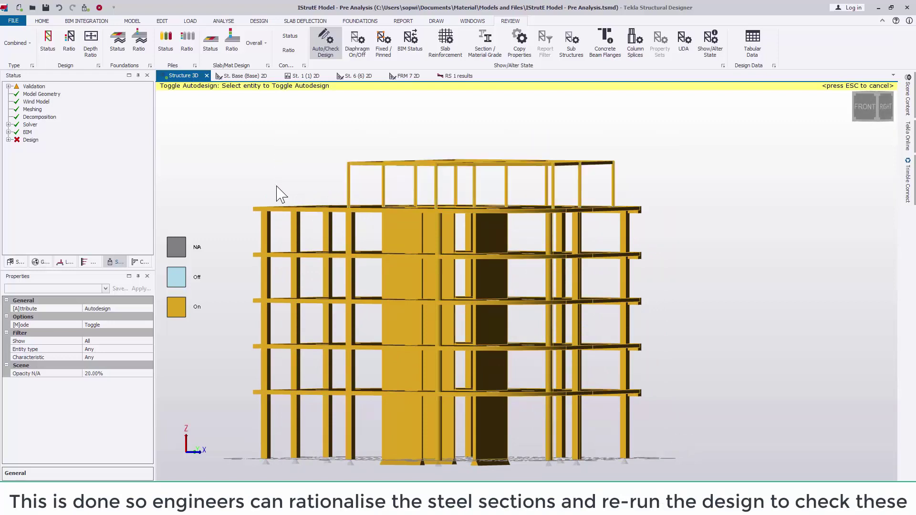
{"action": "left_click_drag", "start_coordinate": [436, 135], "coordinate": [324, 210]}
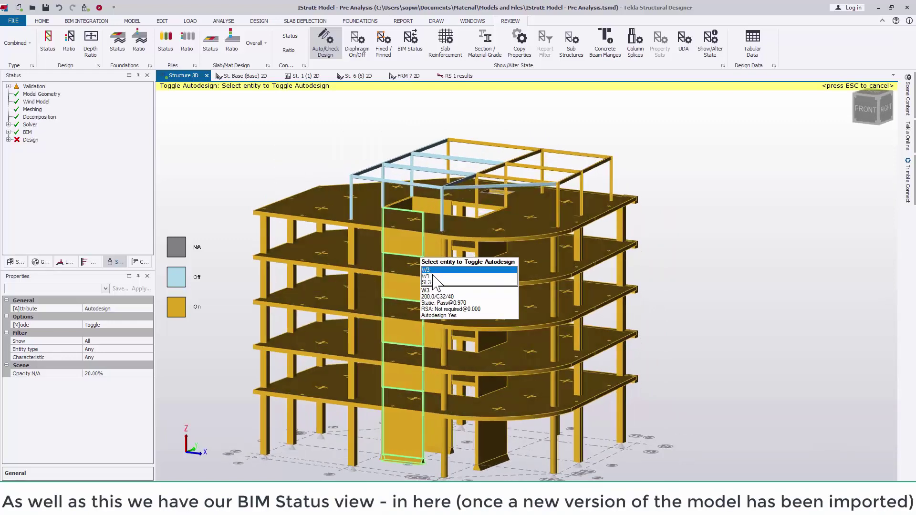
{"action": "mouse_move", "coordinate": [435, 282]}
{"action": "middle_mouse_down"}
{"action": "mouse_move", "coordinate": [430, 267]}
{"action": "mouse_move", "coordinate": [434, 277]}
{"action": "middle_mouse_up"}
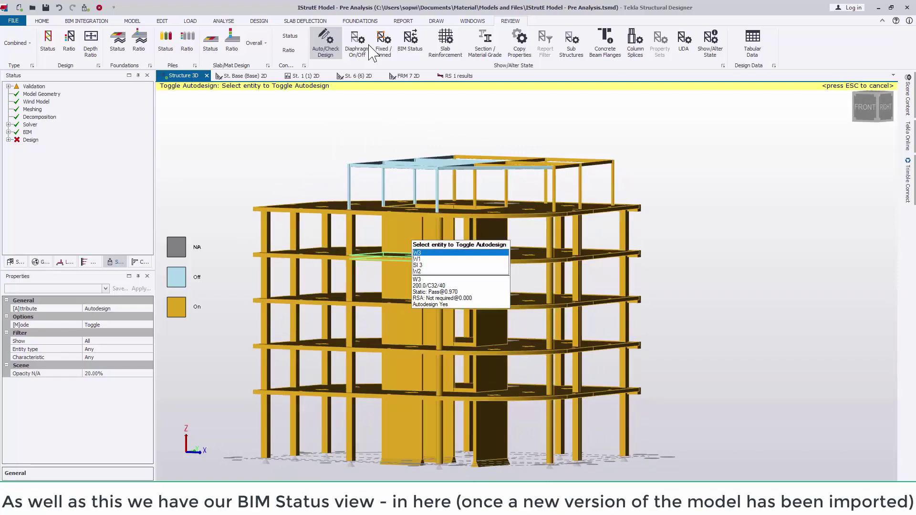
Review diaphragms, exclude middle-storey columns and walls from BIM export, then display the H8 200 slab reinforcement.
{"action": "left_click", "coordinate": [368, 48]}
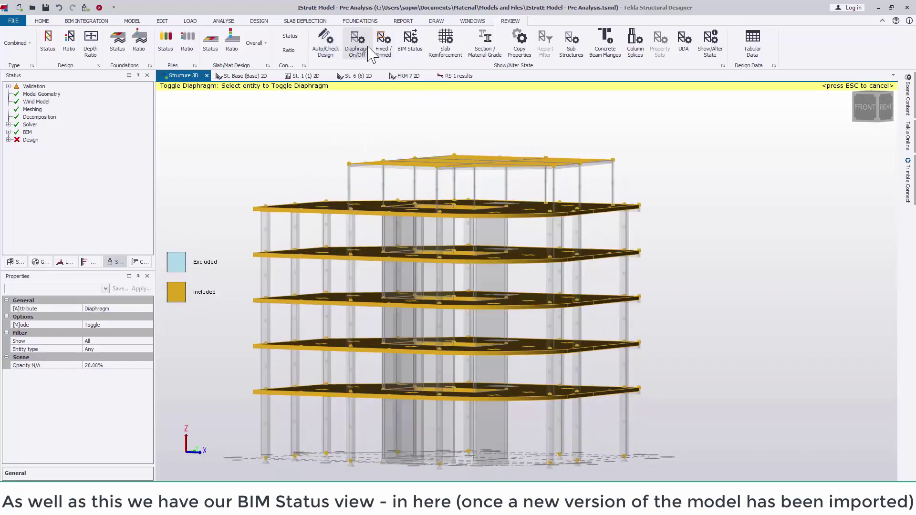
{"action": "middle_click_drag", "start_coordinate": [293, 162], "coordinate": [337, 180]}
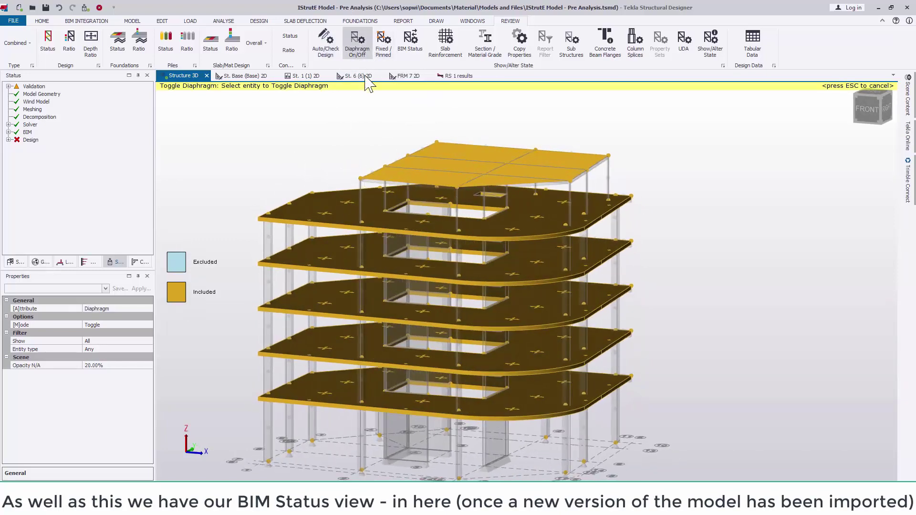
{"action": "left_click", "coordinate": [410, 41]}
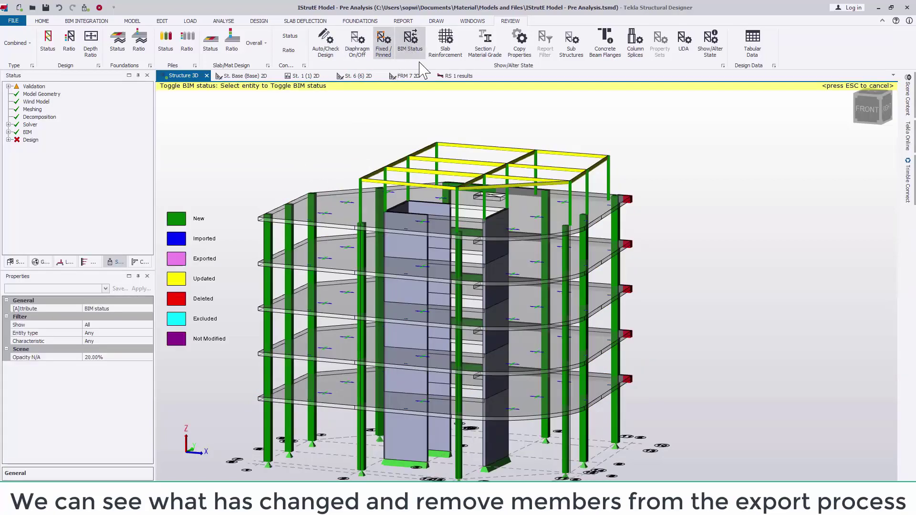
{"action": "middle_click_drag", "start_coordinate": [448, 302], "coordinate": [510, 315]}
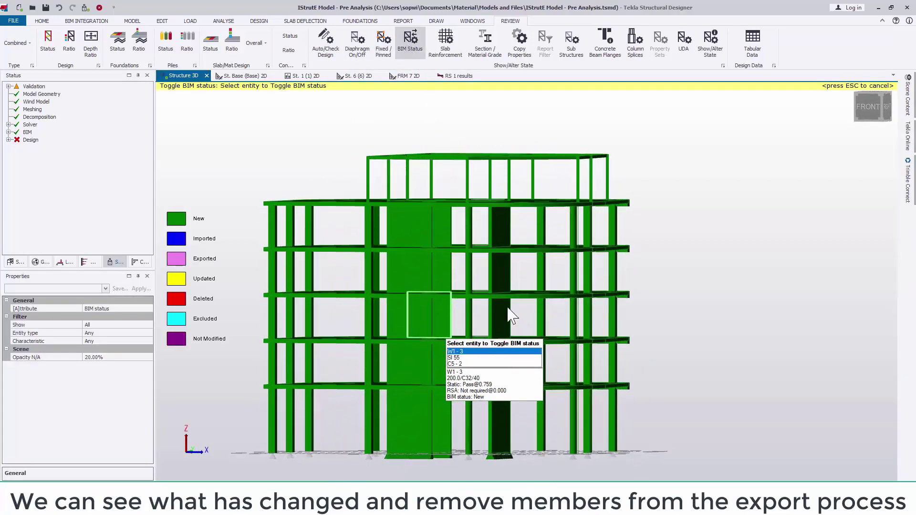
{"action": "left_click_drag", "start_coordinate": [674, 276], "coordinate": [209, 319]}
{"action": "middle_click_drag", "start_coordinate": [361, 337], "coordinate": [191, 286]}
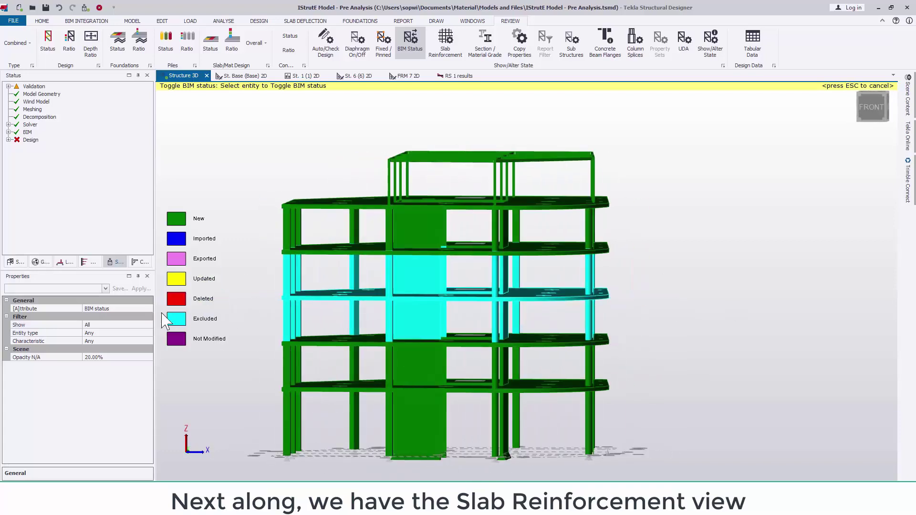
{"action": "left_click", "coordinate": [446, 43]}
Colour members by section size and browse the member type and material filters, ending on steel.
{"action": "middle_click_drag", "start_coordinate": [416, 157], "coordinate": [444, 156]}
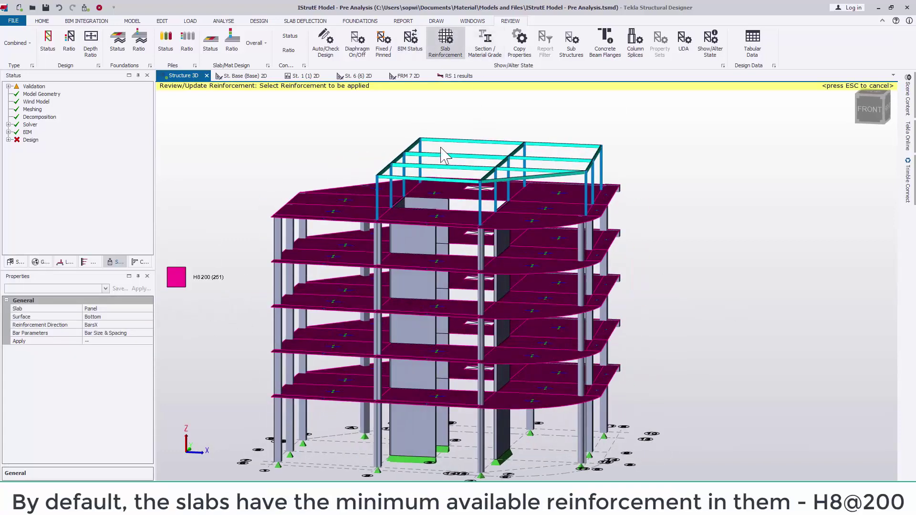
{"action": "left_click", "coordinate": [485, 42]}
{"action": "scroll", "coordinate": [457, 157], "scroll_direction": "up", "scroll_amount": 3}
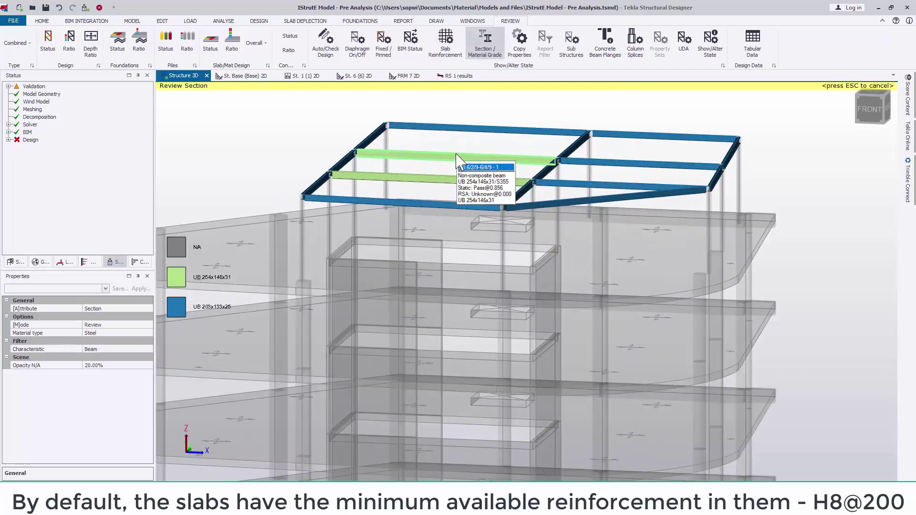
{"action": "middle_click_drag", "start_coordinate": [515, 276], "coordinate": [393, 290]}
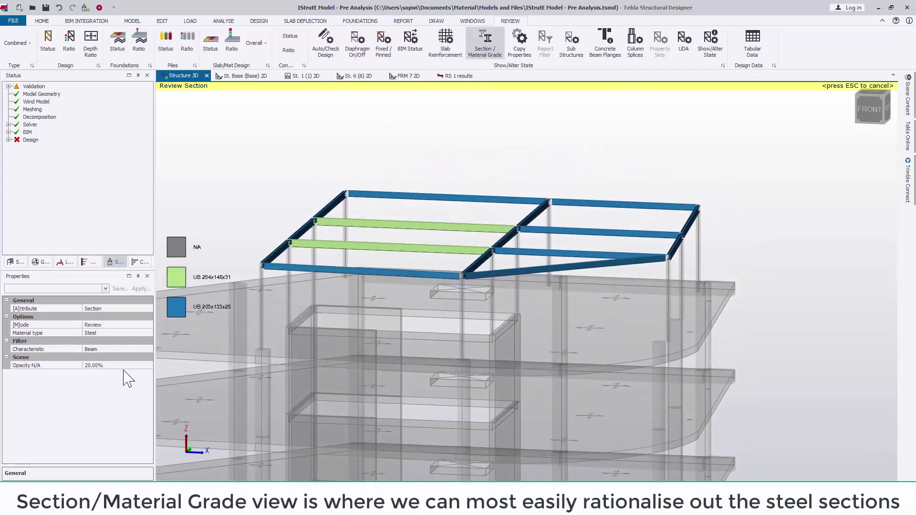
{"action": "left_click", "coordinate": [149, 351]}
{"action": "left_click", "coordinate": [148, 350]}
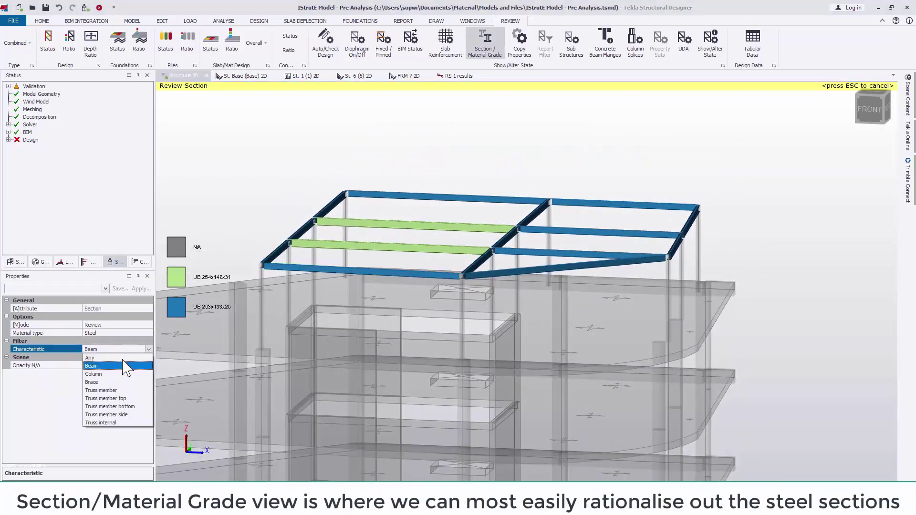
{"action": "left_click", "coordinate": [108, 360]}
{"action": "left_click", "coordinate": [134, 333]}
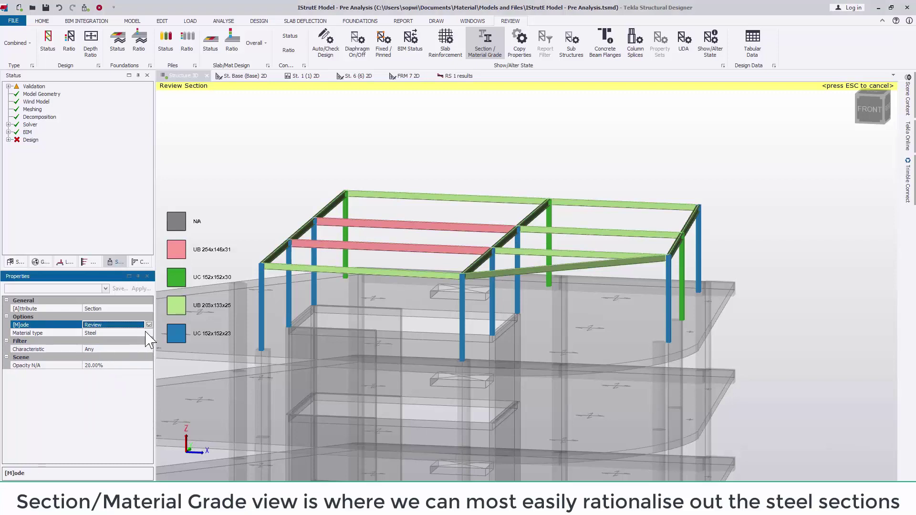
{"action": "left_click", "coordinate": [148, 333]}
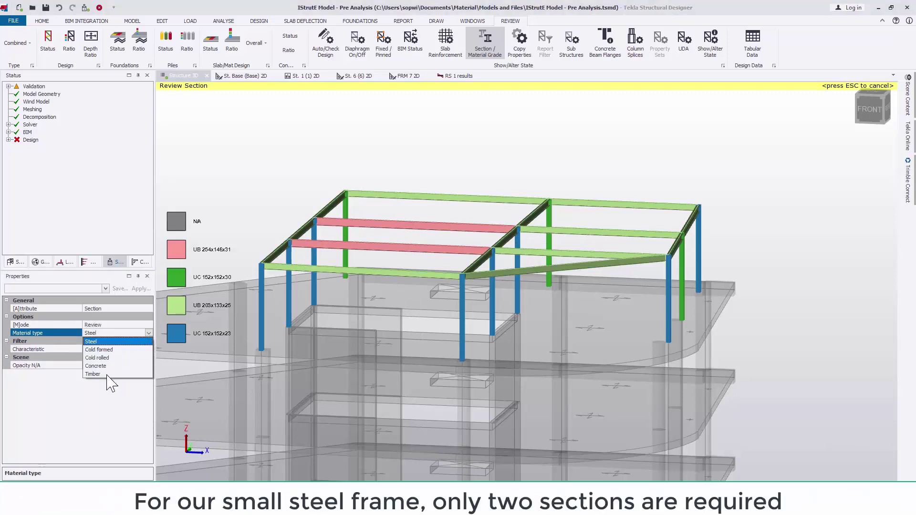
{"action": "left_click", "coordinate": [97, 367]}
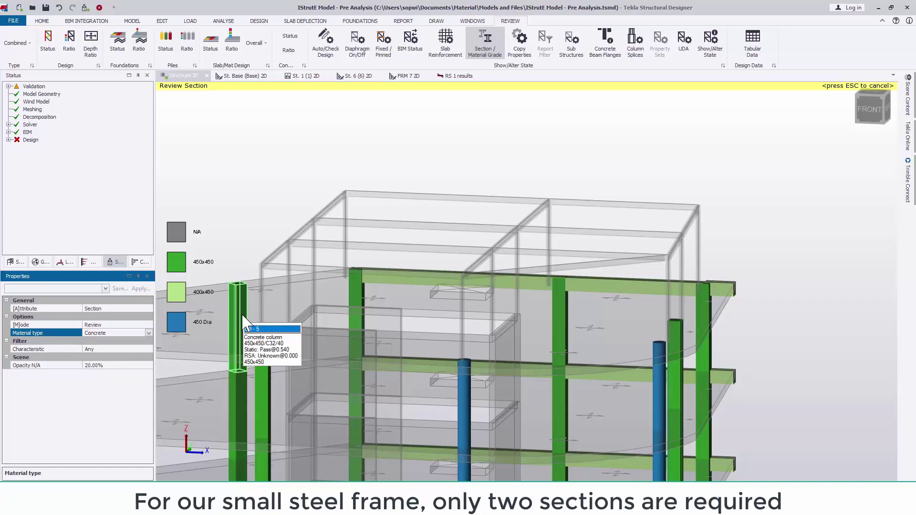
{"action": "scroll", "coordinate": [403, 342], "scroll_direction": "up", "scroll_amount": 2}
{"action": "scroll", "coordinate": [495, 284], "scroll_direction": "down", "scroll_amount": 2}
{"action": "left_click", "coordinate": [149, 333]}
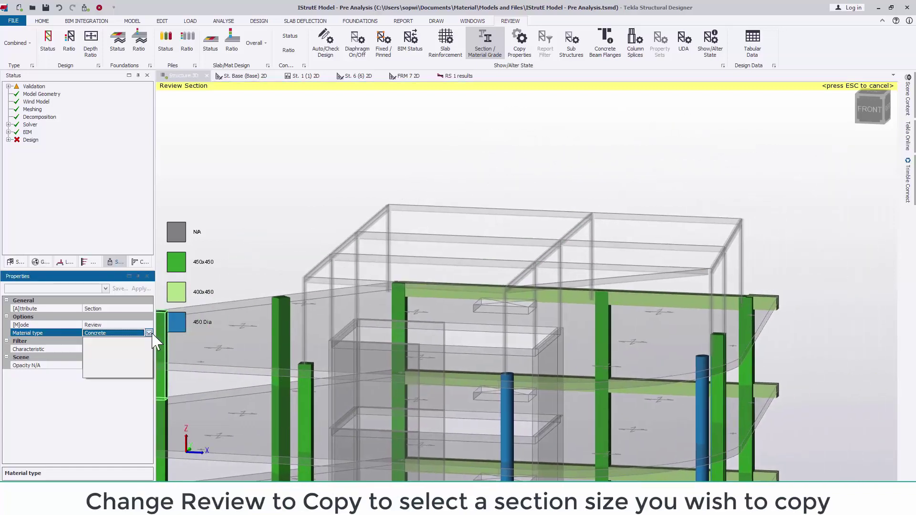
{"action": "left_click", "coordinate": [119, 342]}
With Beam filter and Copy mode, copy UB 254x146x31 from an inner beam to both edge beams.
{"action": "left_click", "coordinate": [149, 350]}
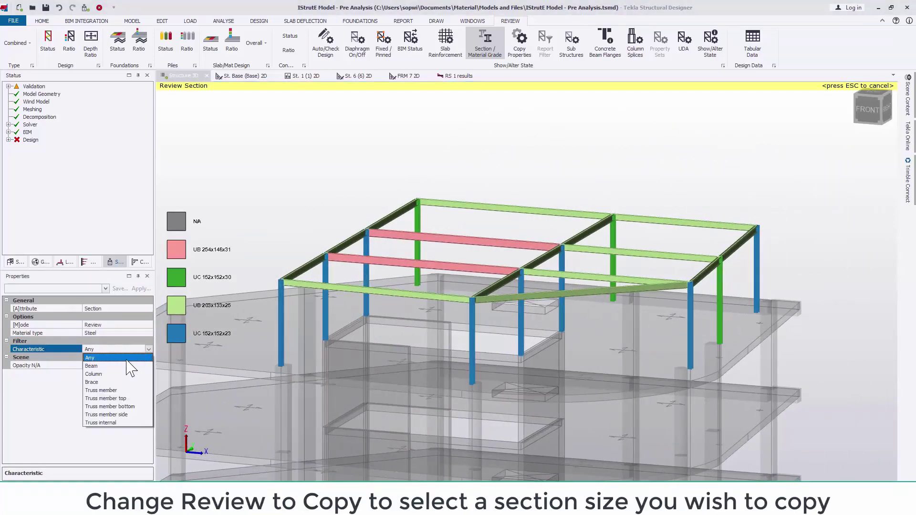
{"action": "left_click", "coordinate": [96, 366]}
{"action": "left_click", "coordinate": [149, 325]}
{"action": "left_click", "coordinate": [120, 344]}
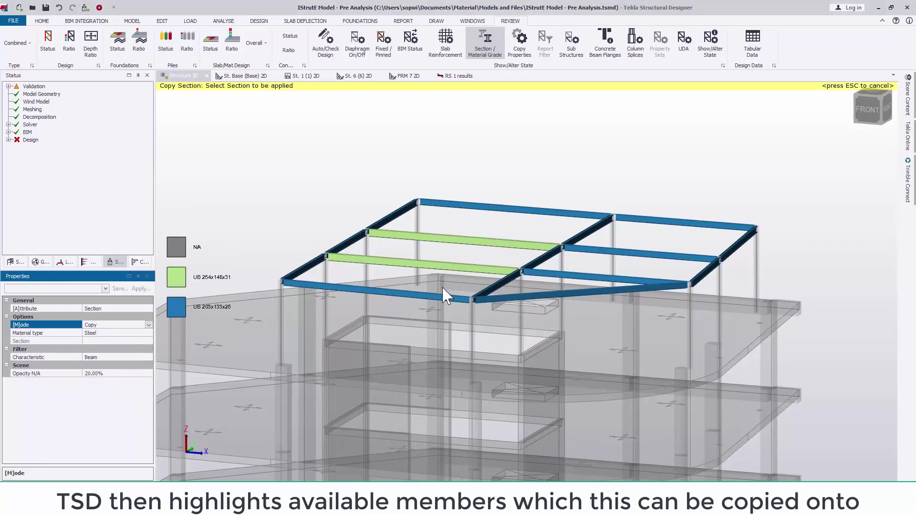
{"action": "left_click", "coordinate": [429, 267]}
{"action": "left_click", "coordinate": [405, 295]}
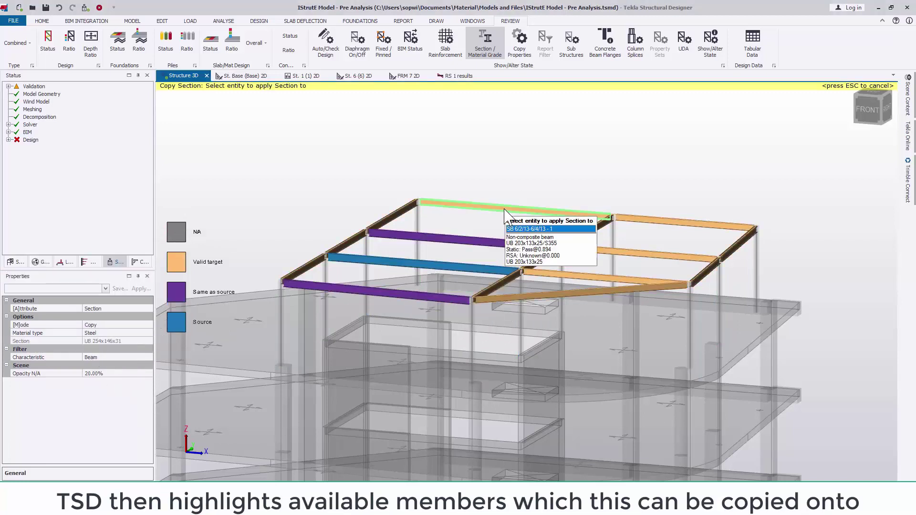
{"action": "left_click", "coordinate": [501, 210]}
{"action": "key", "text": "Escape"}
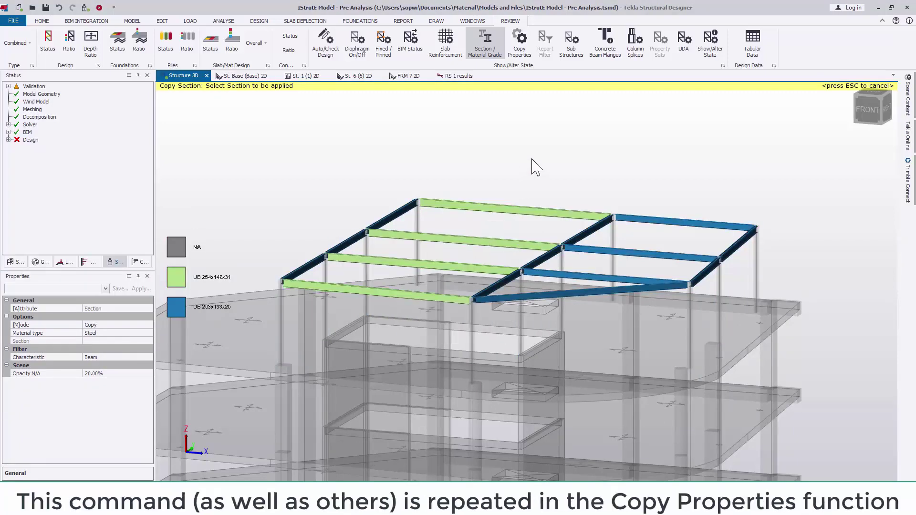
{"action": "key", "text": "Escape"}
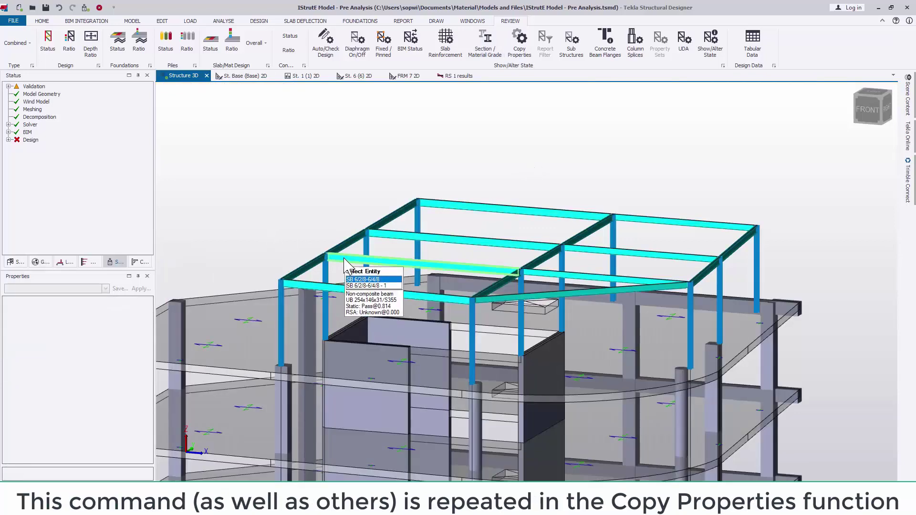
In beam SB 6/2/8-6/4/8's deflection limits, apply an absolute Total load value of 50 mm.
{"action": "left_click", "coordinate": [344, 259]}
{"action": "double_click", "coordinate": [346, 262]}
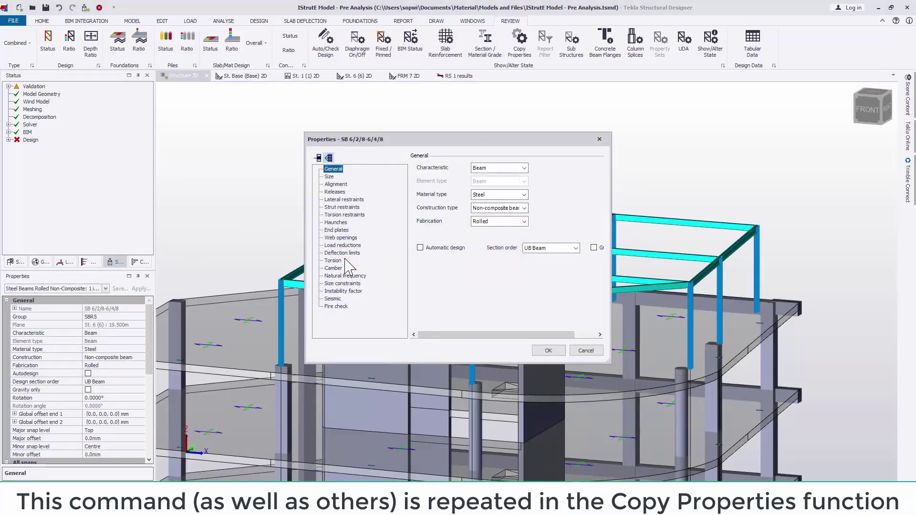
{"action": "left_click", "coordinate": [342, 253]}
{"action": "left_click_drag", "start_coordinate": [609, 262], "coordinate": [751, 262]}
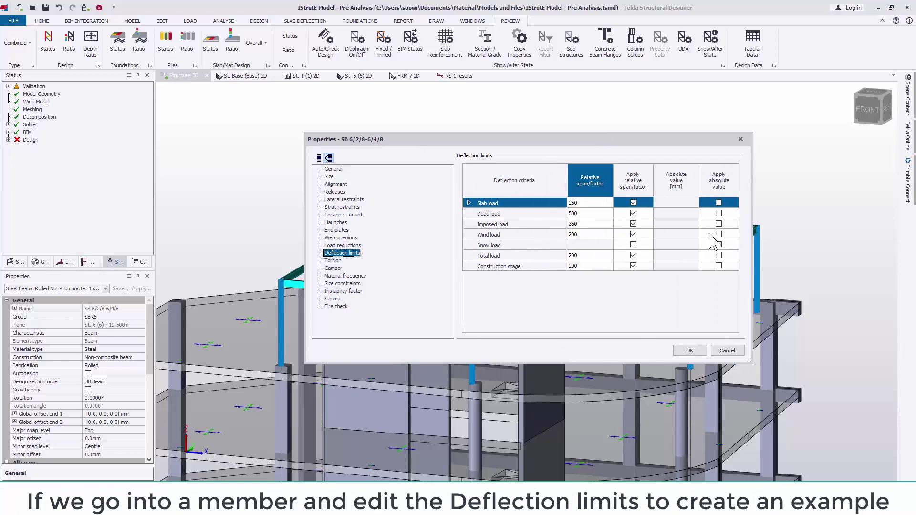
{"action": "left_click", "coordinate": [719, 255]}
{"action": "left_click", "coordinate": [719, 256]}
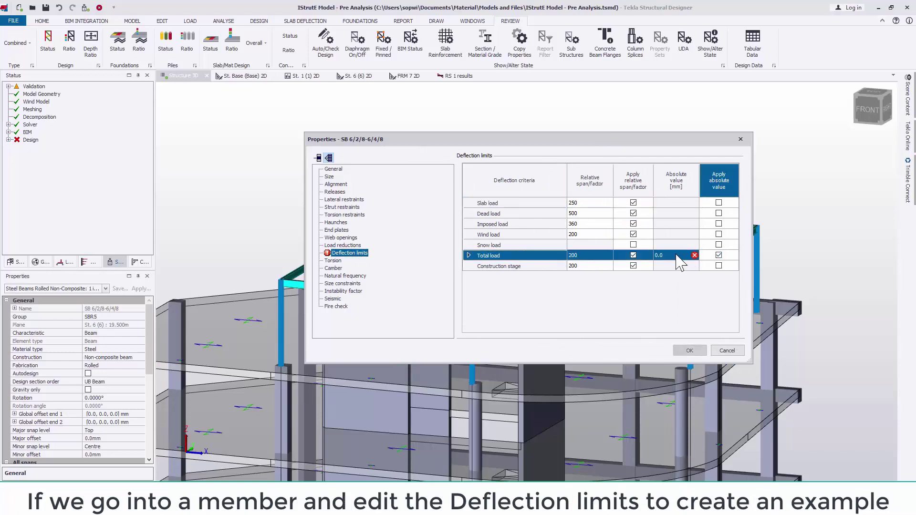
{"action": "left_click", "coordinate": [676, 255]}
{"action": "type", "text": "50"}
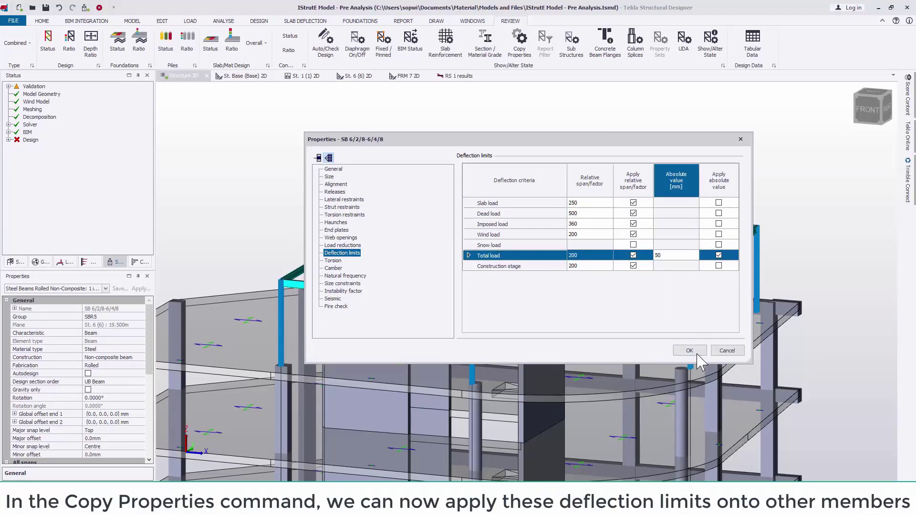
{"action": "left_click", "coordinate": [698, 354]}
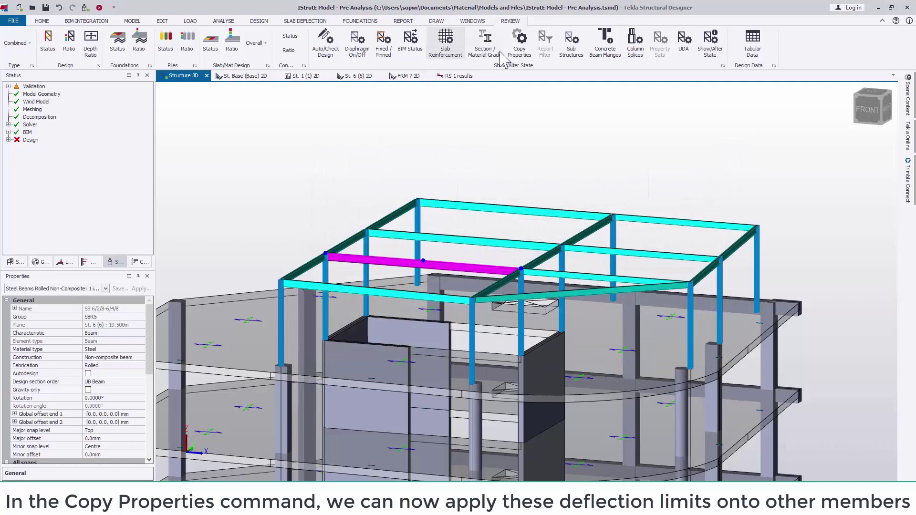
Copy the edited beam's deflection limits onto the back, inner and front edge roof beams.
{"action": "left_click", "coordinate": [519, 42]}
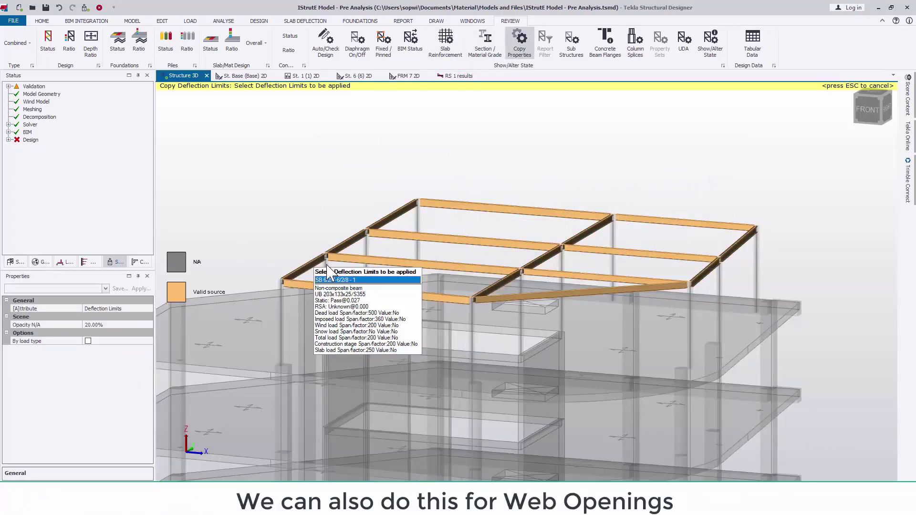
{"action": "left_click", "coordinate": [366, 268]}
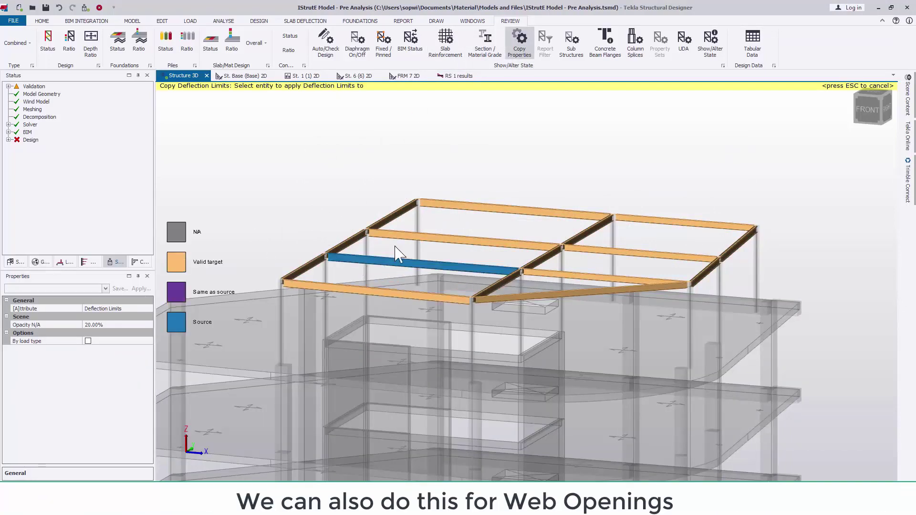
{"action": "left_click", "coordinate": [406, 236]}
{"action": "left_click", "coordinate": [430, 205]}
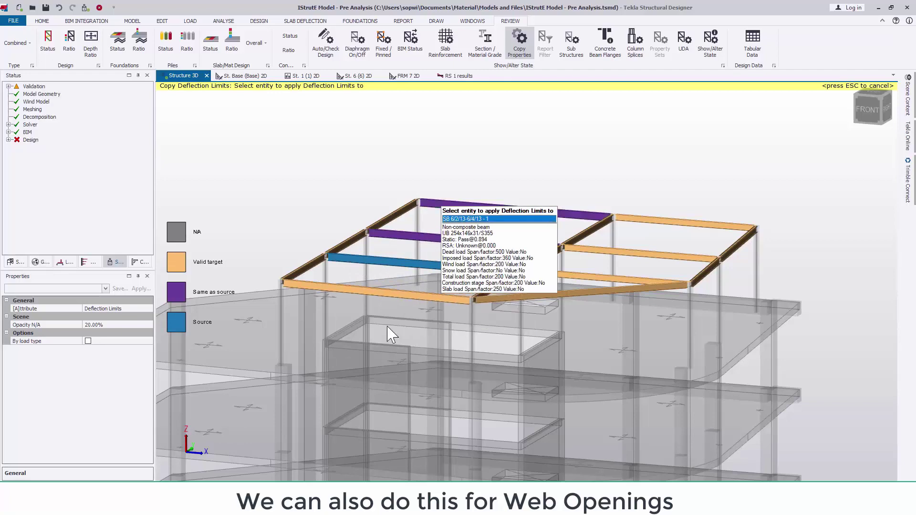
{"action": "left_click", "coordinate": [375, 306]}
{"action": "key", "text": "Escape"}
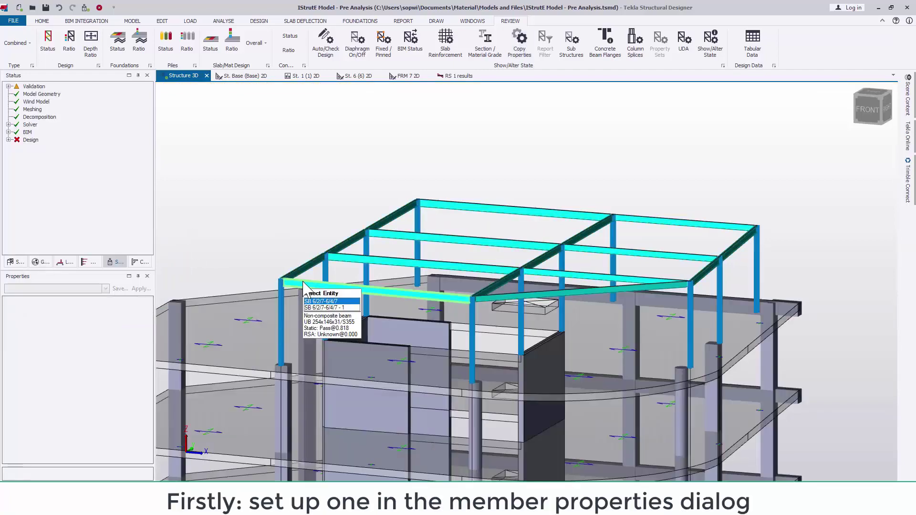
Give the front roof beam a Quick layout of circular web openings repeated along its length.
{"action": "double_click", "coordinate": [344, 292]}
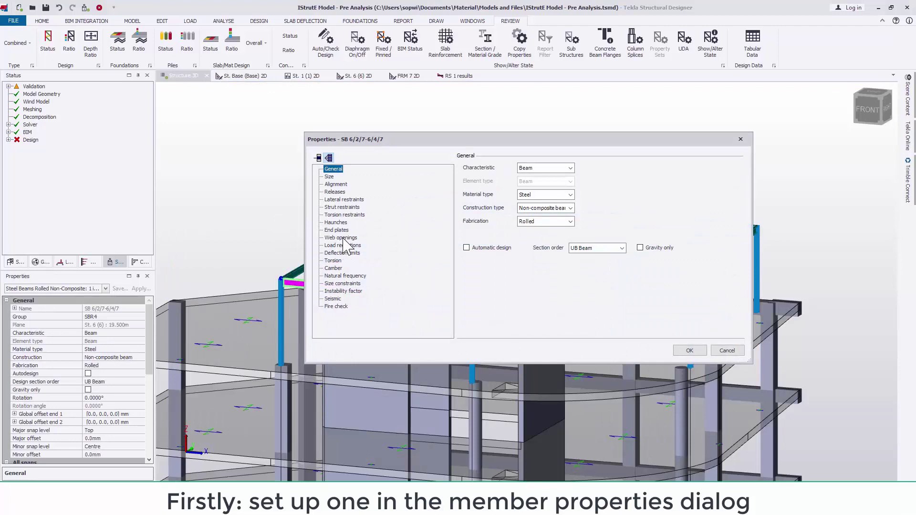
{"action": "left_click", "coordinate": [340, 238]}
{"action": "left_click", "coordinate": [489, 167]}
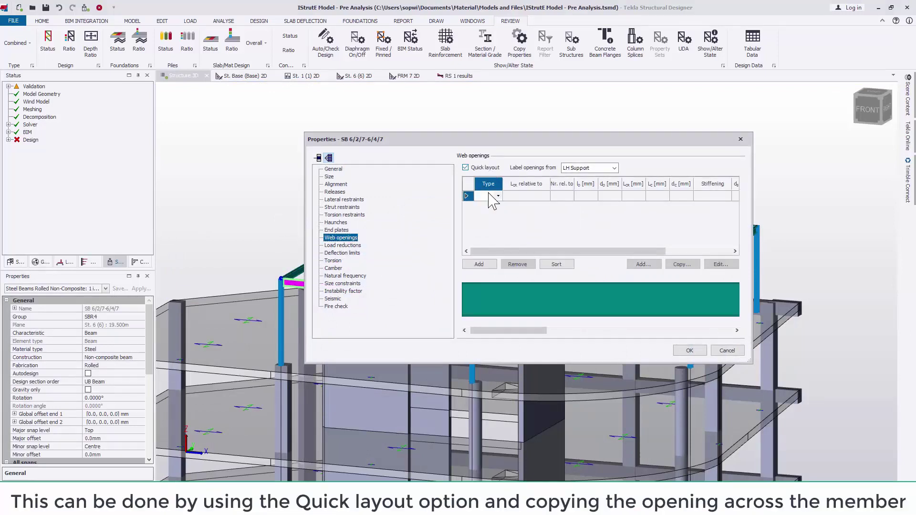
{"action": "left_click", "coordinate": [498, 195]}
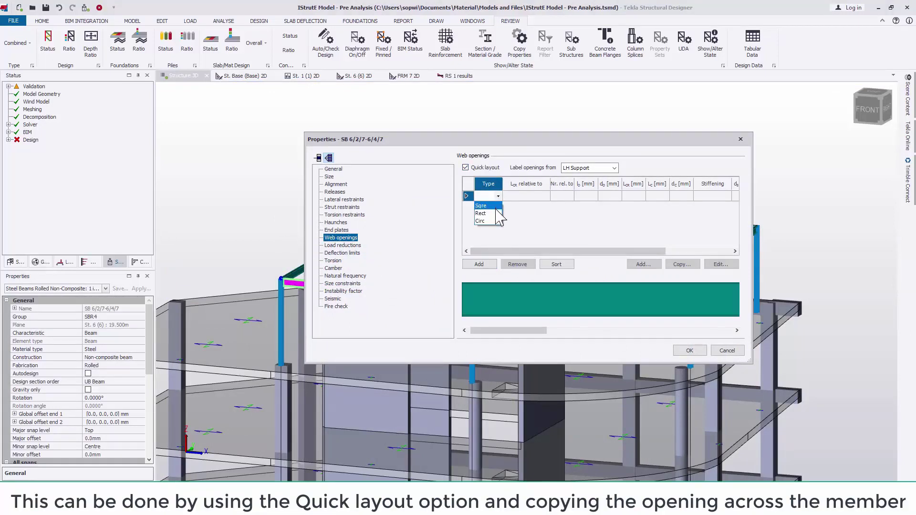
{"action": "left_click", "coordinate": [484, 204]}
{"action": "left_click", "coordinate": [682, 264]}
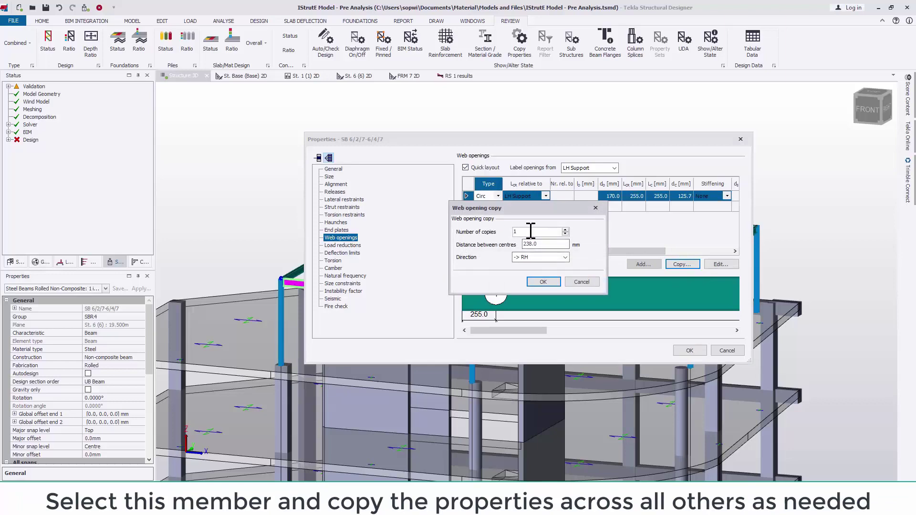
{"action": "left_click", "coordinate": [543, 281]}
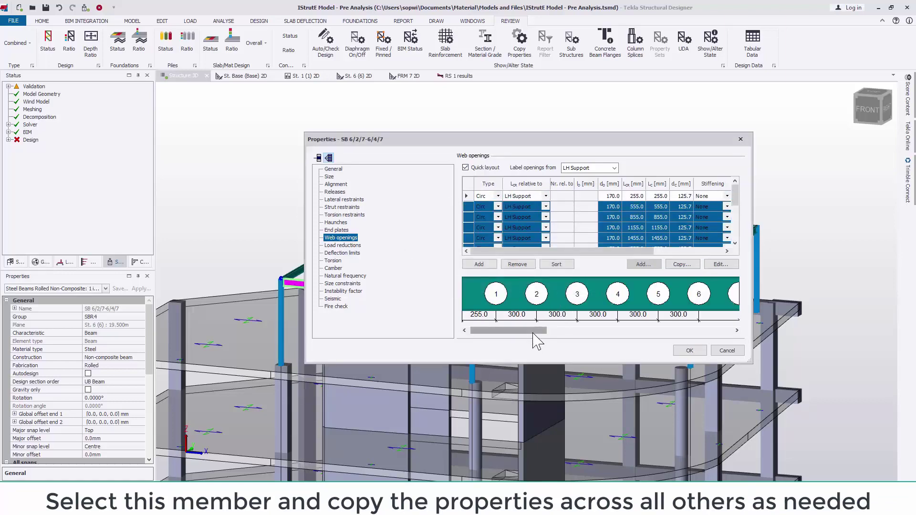
{"action": "left_click_drag", "start_coordinate": [536, 329], "coordinate": [721, 330]}
{"action": "left_click", "coordinate": [690, 350]}
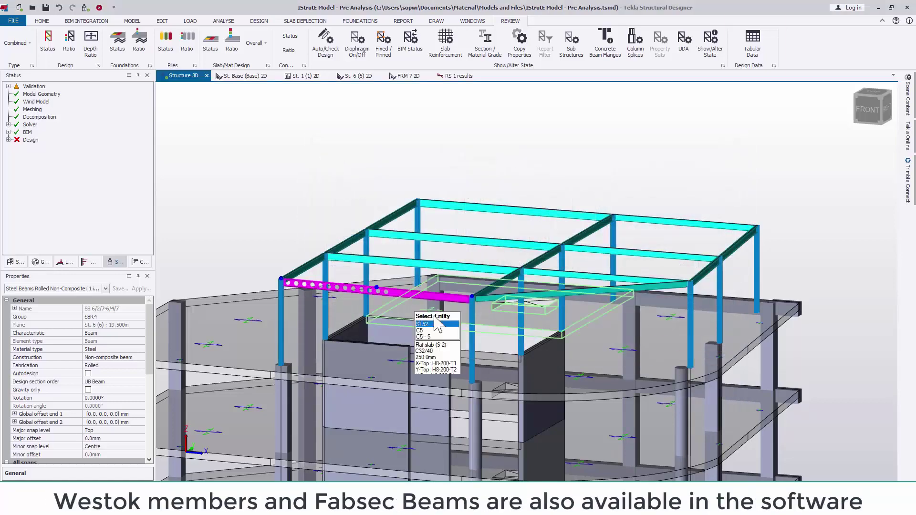
Copy the front beam's web openings onto the two parallel beams behind it.
{"action": "left_click", "coordinate": [520, 43]}
{"action": "left_click", "coordinate": [144, 310]}
{"action": "left_click", "coordinate": [109, 399]}
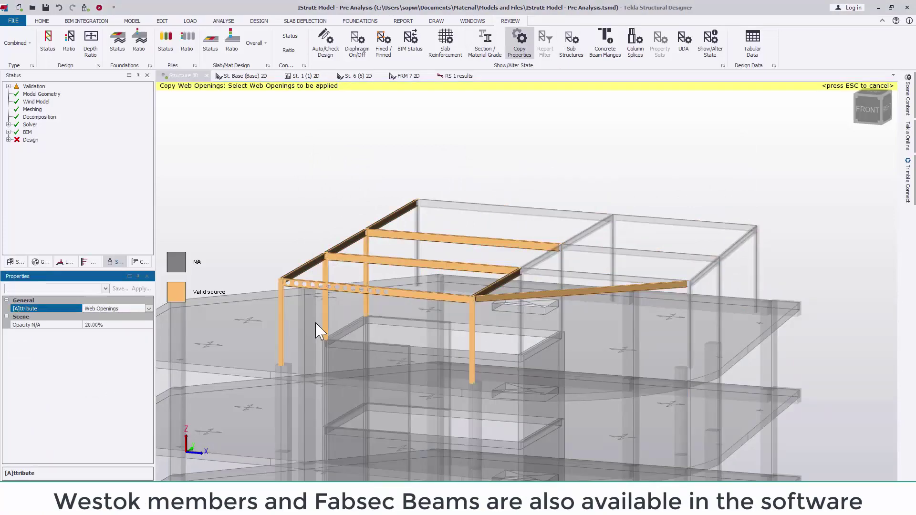
{"action": "left_click", "coordinate": [334, 289]}
{"action": "left_click", "coordinate": [399, 267]}
{"action": "left_click", "coordinate": [374, 235]}
{"action": "key", "text": "Escape"}
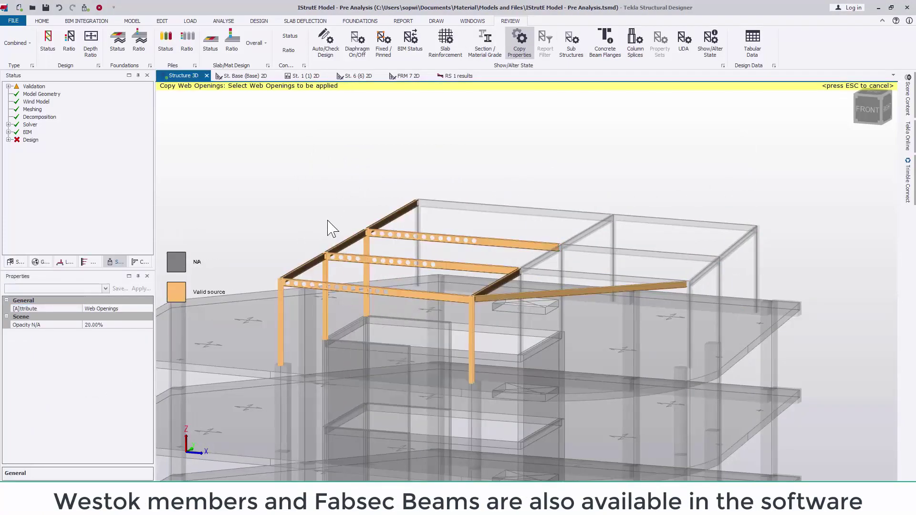
{"action": "key", "text": "Escape"}
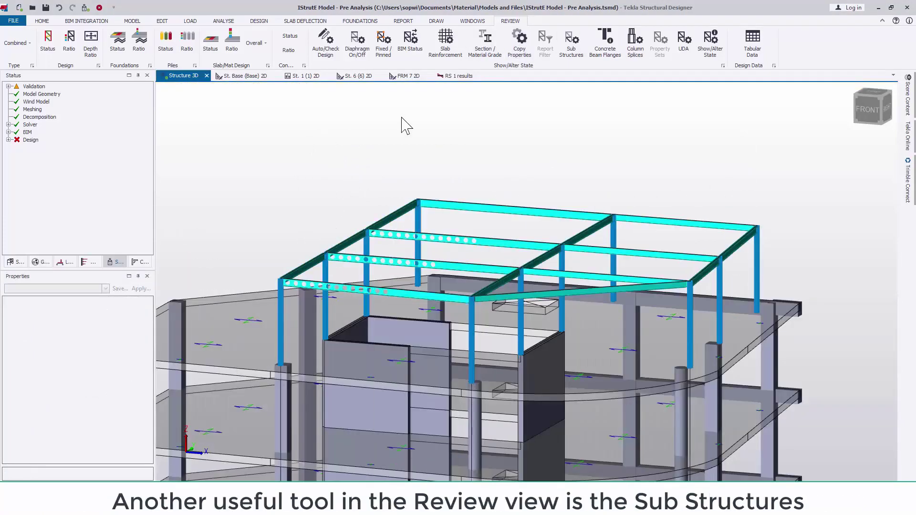
Create a new pink sub structure named 'Pour 1'.
{"action": "left_click", "coordinate": [571, 43]}
{"action": "scroll", "coordinate": [291, 342], "scroll_direction": "down", "scroll_amount": 5}
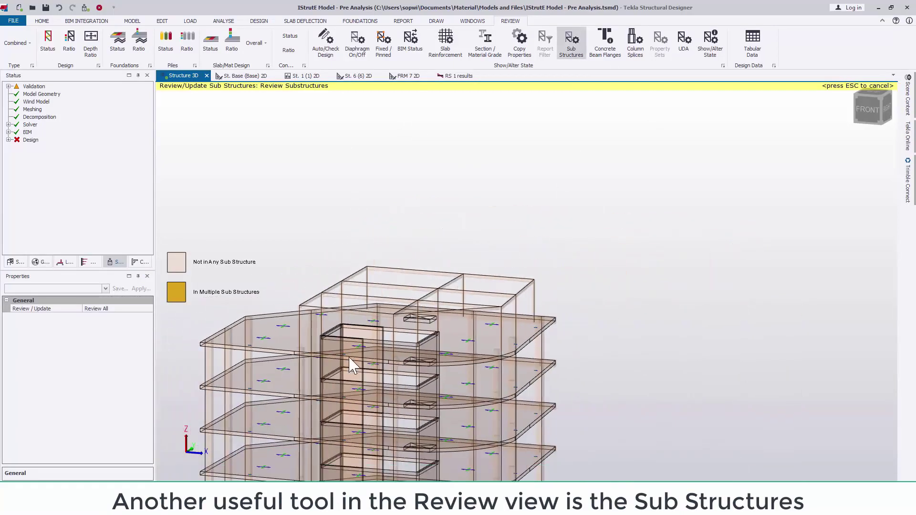
{"action": "left_click", "coordinate": [143, 309]}
{"action": "left_click", "coordinate": [149, 309]}
{"action": "left_click", "coordinate": [104, 326]}
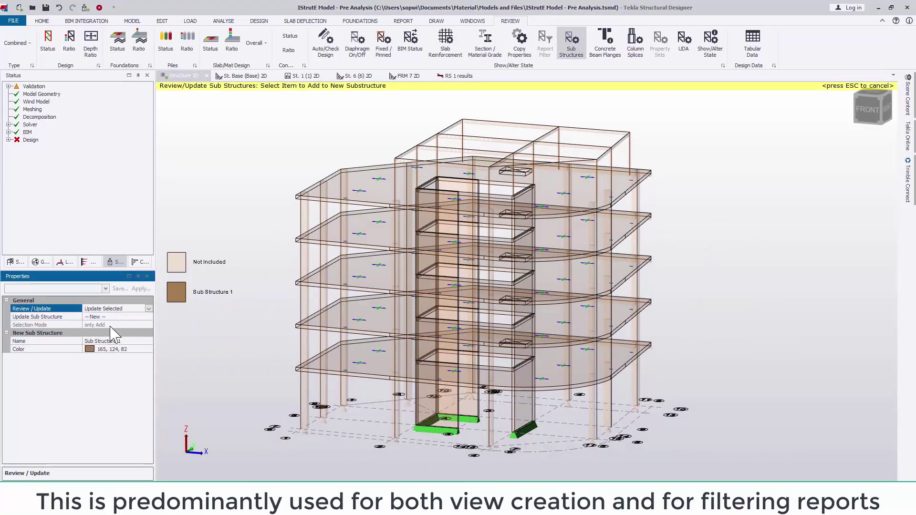
{"action": "left_click", "coordinate": [100, 341]}
{"action": "type", "text": "Pour 1"}
{"action": "left_click", "coordinate": [149, 350]}
{"action": "left_click", "coordinate": [77, 382]}
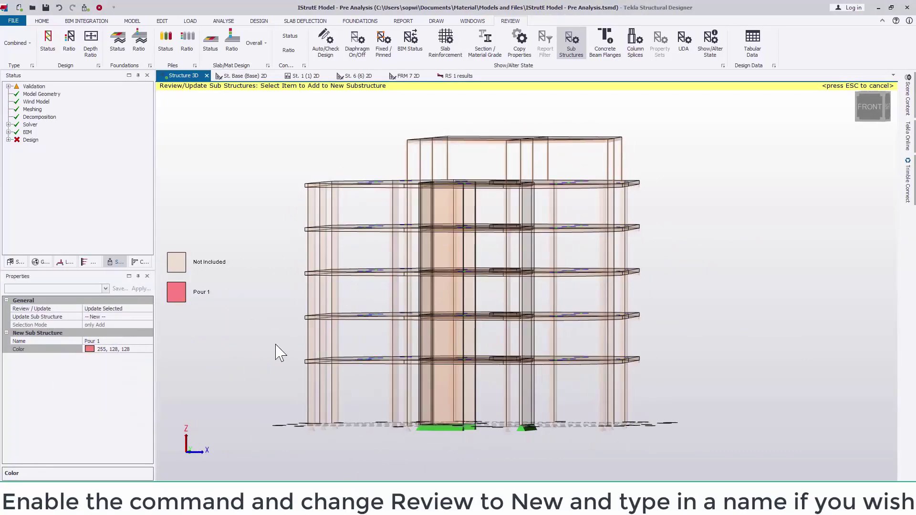
Add the lowest floor slab, columns and core walls to Pour 1.
{"action": "left_click_drag", "start_coordinate": [277, 345], "coordinate": [670, 438]}
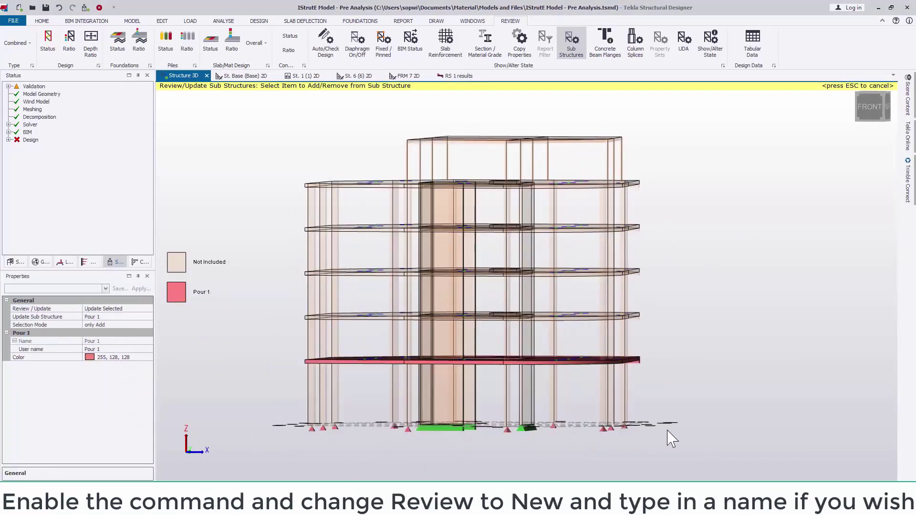
{"action": "left_click_drag", "start_coordinate": [667, 352], "coordinate": [265, 465]}
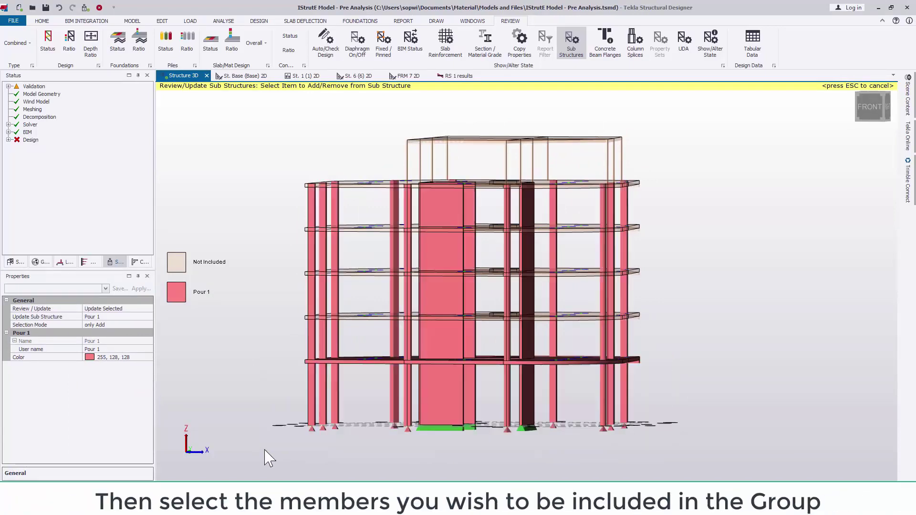
{"action": "middle_click_drag", "start_coordinate": [265, 457], "coordinate": [551, 395], "text": "shift"}
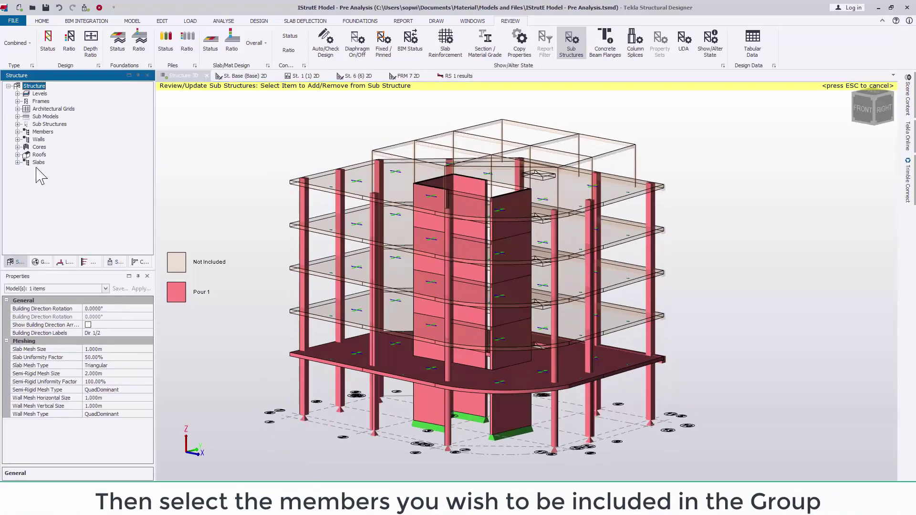
View Pour 1 in isolation and orbit it, then go back to the Structure 3D view.
{"action": "left_click", "coordinate": [17, 124]}
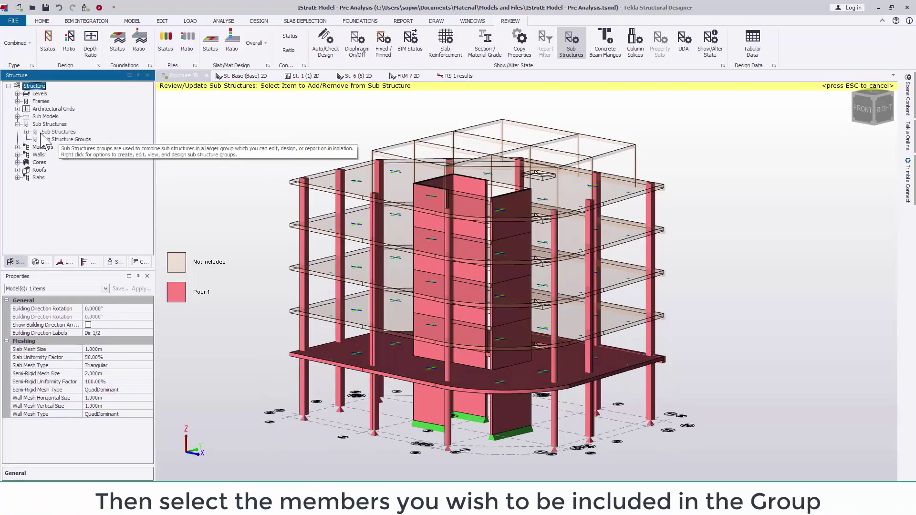
{"action": "left_click", "coordinate": [26, 131]}
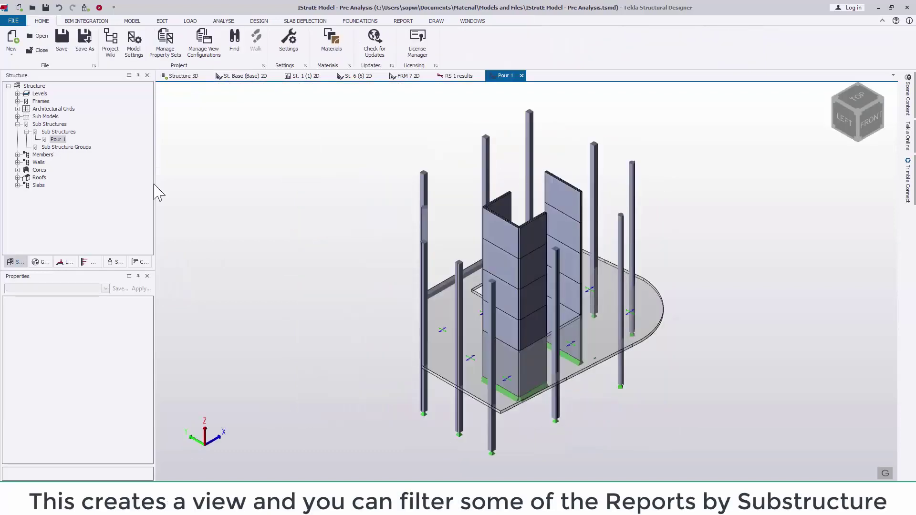
{"action": "right_click", "coordinate": [480, 338]}
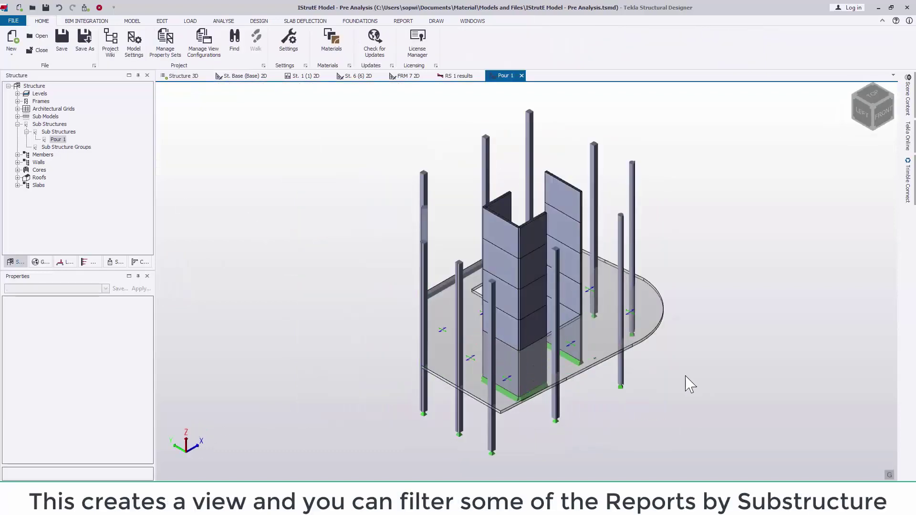
{"action": "middle_click_drag", "start_coordinate": [689, 382], "coordinate": [316, 351], "text": "shift"}
{"action": "left_click", "coordinate": [193, 78]}
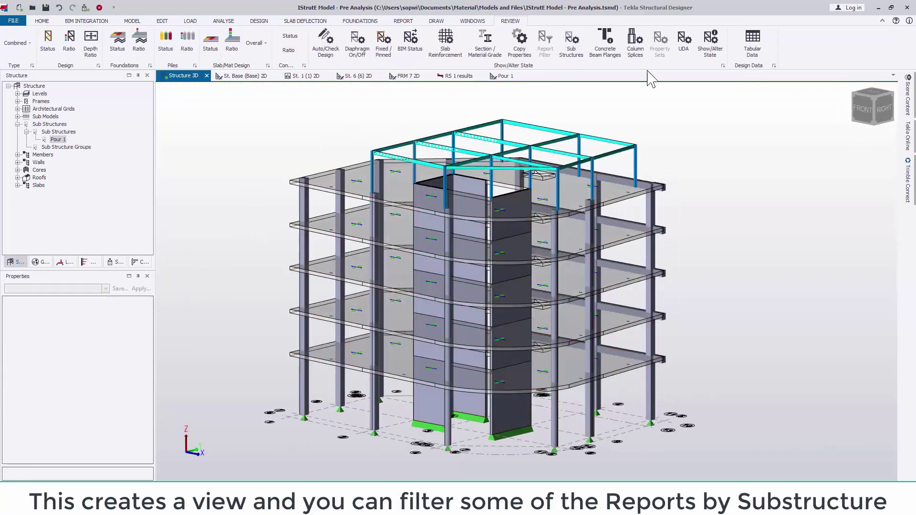
Show member states as Cantilever end and set the top of column SC 11/13 to cantilever.
{"action": "left_click", "coordinate": [710, 42]}
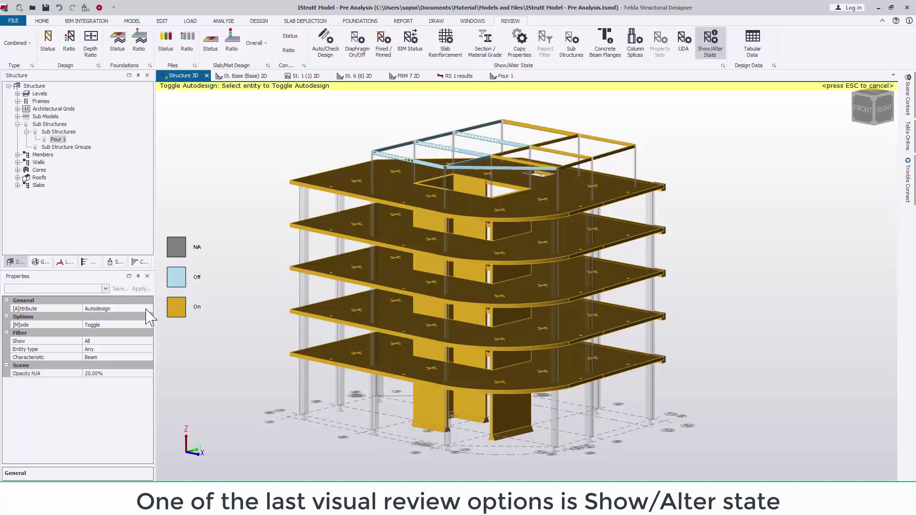
{"action": "left_click", "coordinate": [148, 309]}
{"action": "left_click", "coordinate": [148, 309]}
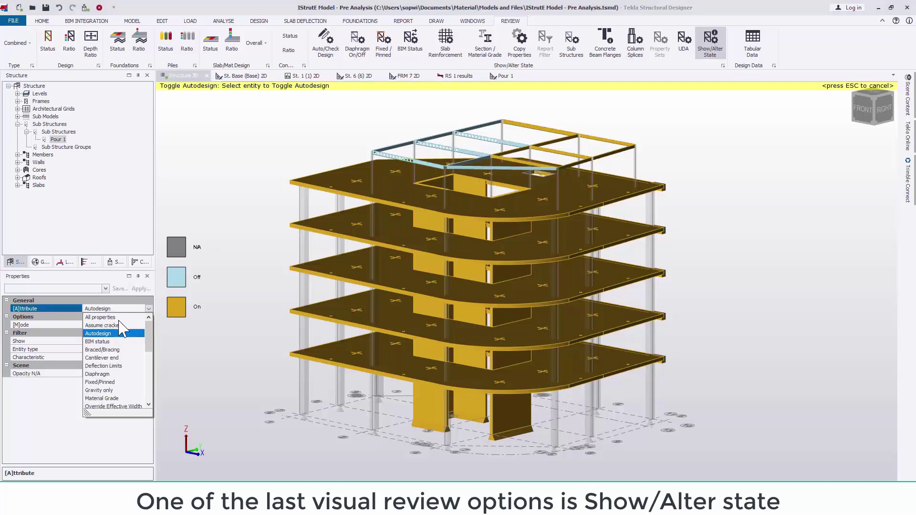
{"action": "left_click", "coordinate": [114, 359]}
{"action": "scroll", "coordinate": [726, 329], "scroll_direction": "up", "scroll_amount": 5}
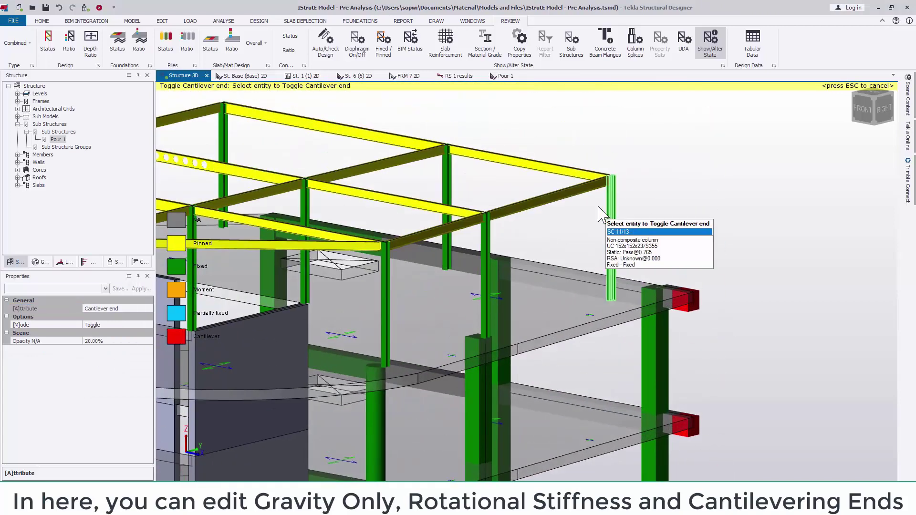
{"action": "left_click", "coordinate": [601, 214]}
{"action": "left_click", "coordinate": [148, 309]}
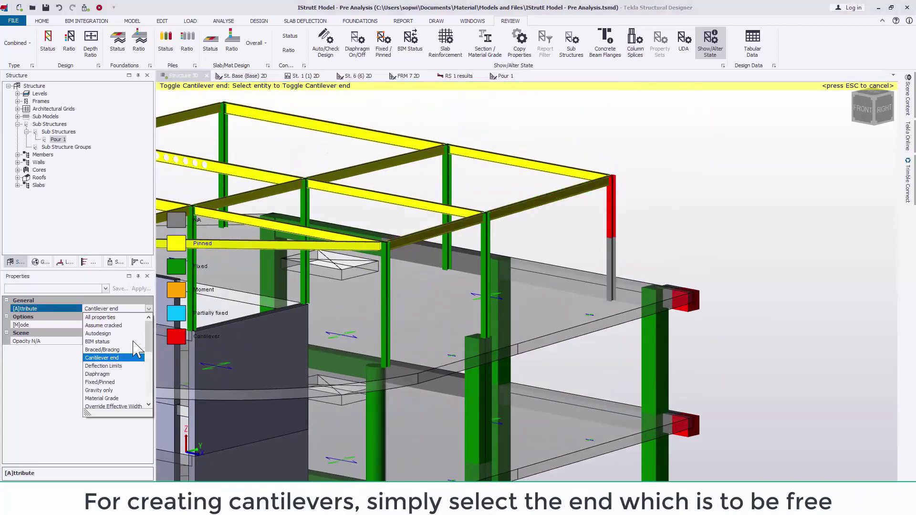
{"action": "scroll", "coordinate": [149, 336], "scroll_direction": "down", "scroll_amount": 3}
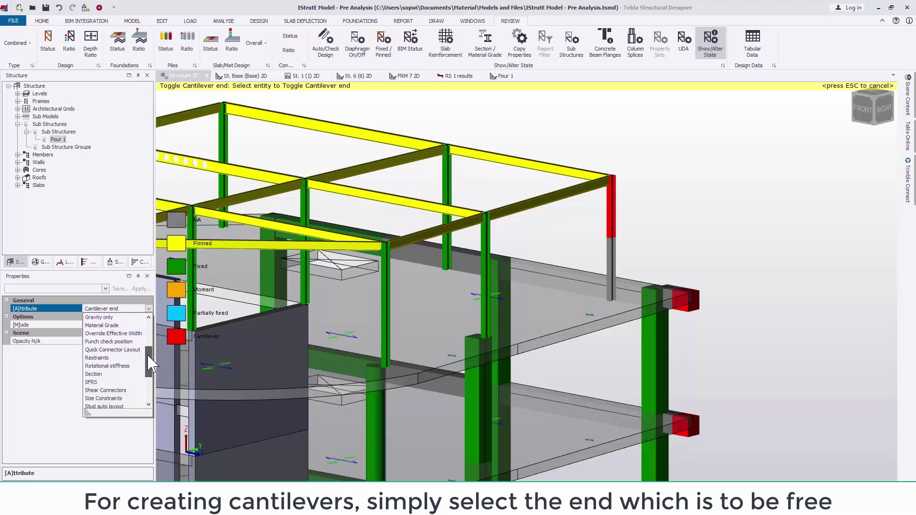
{"action": "left_click_drag", "start_coordinate": [147, 354], "coordinate": [149, 387]}
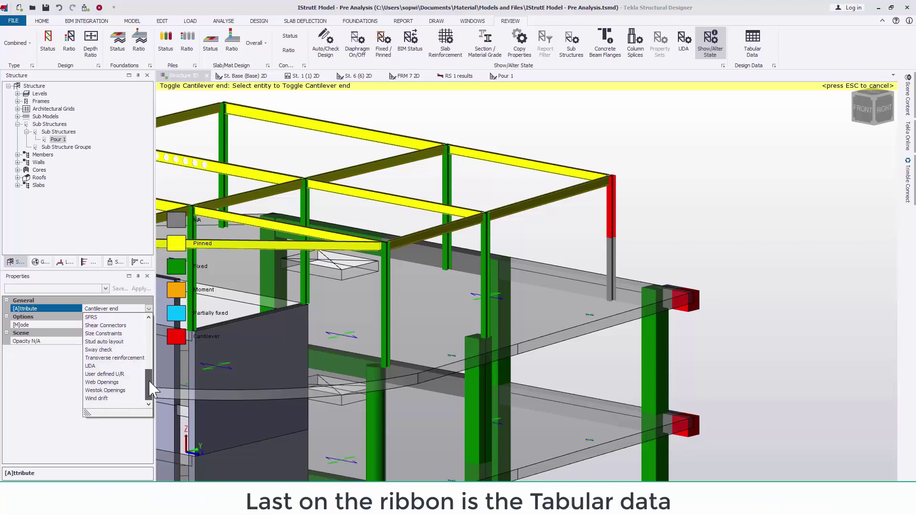
Open the tabular review data with steel included and view the Design Summary table.
{"action": "key", "text": "Escape"}
{"action": "left_click", "coordinate": [759, 54]}
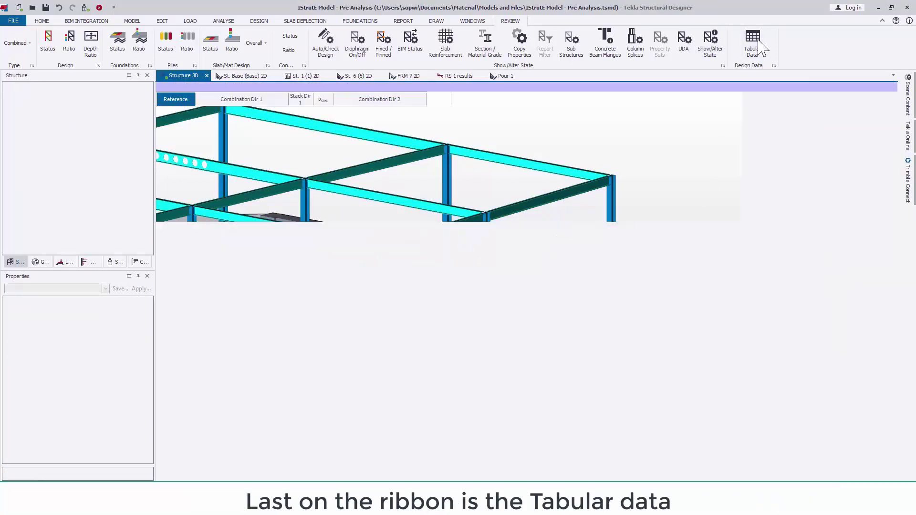
{"action": "left_click", "coordinate": [112, 31]}
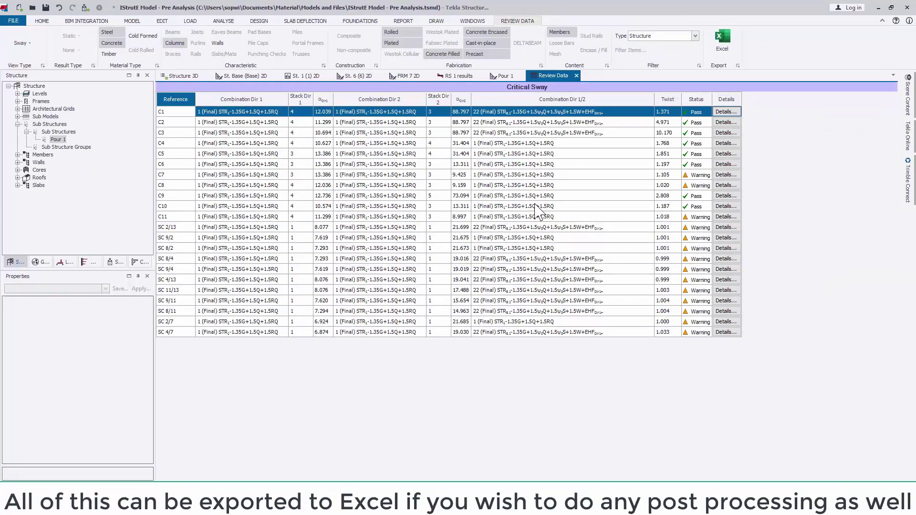
{"action": "left_click", "coordinate": [29, 44]}
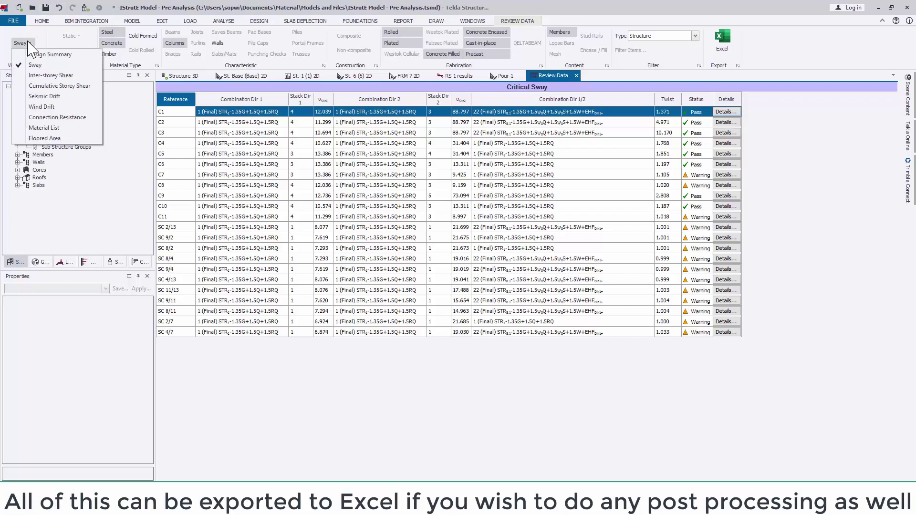
{"action": "left_click", "coordinate": [38, 61]}
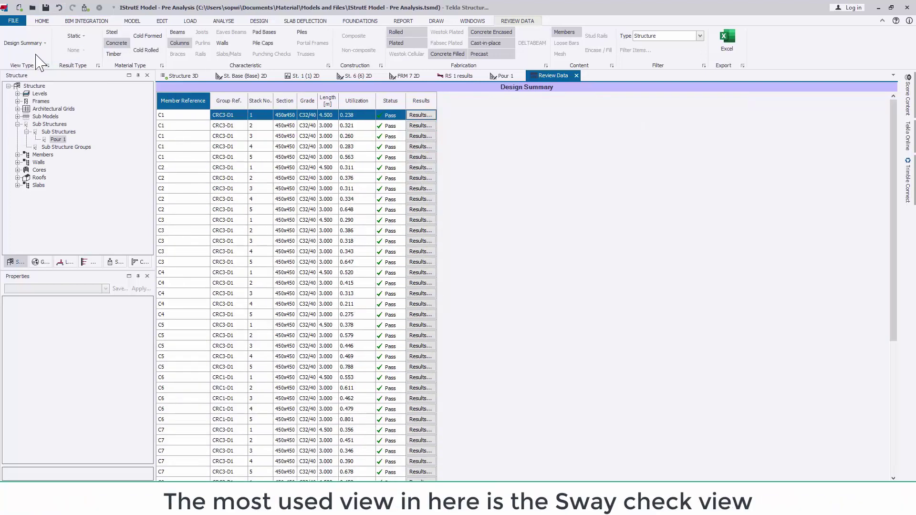
Look through the Material List table, then the Floored Area table.
{"action": "left_click", "coordinate": [31, 46]}
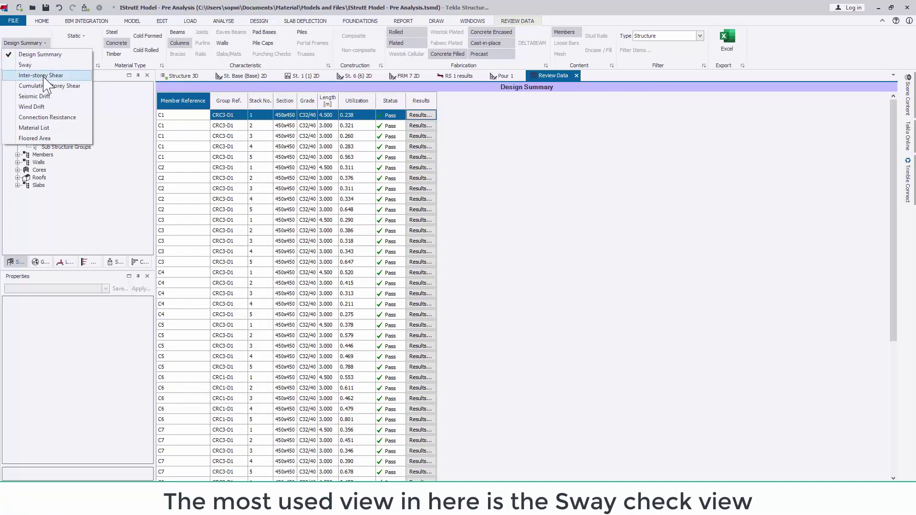
{"action": "left_click", "coordinate": [52, 136]}
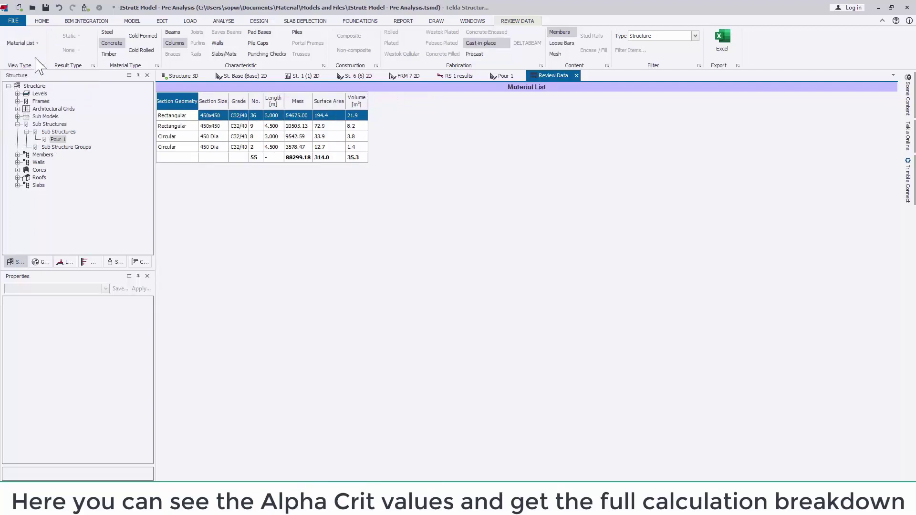
{"action": "left_click", "coordinate": [32, 46]}
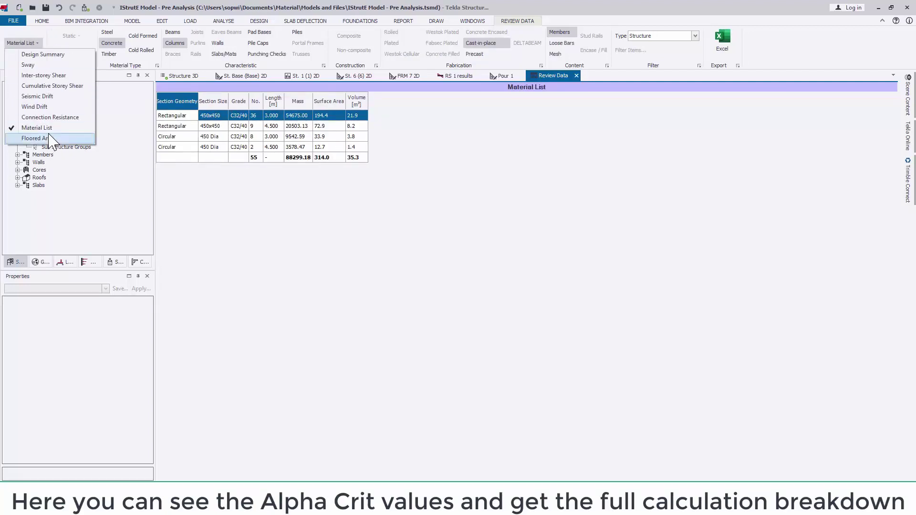
{"action": "left_click", "coordinate": [48, 139]}
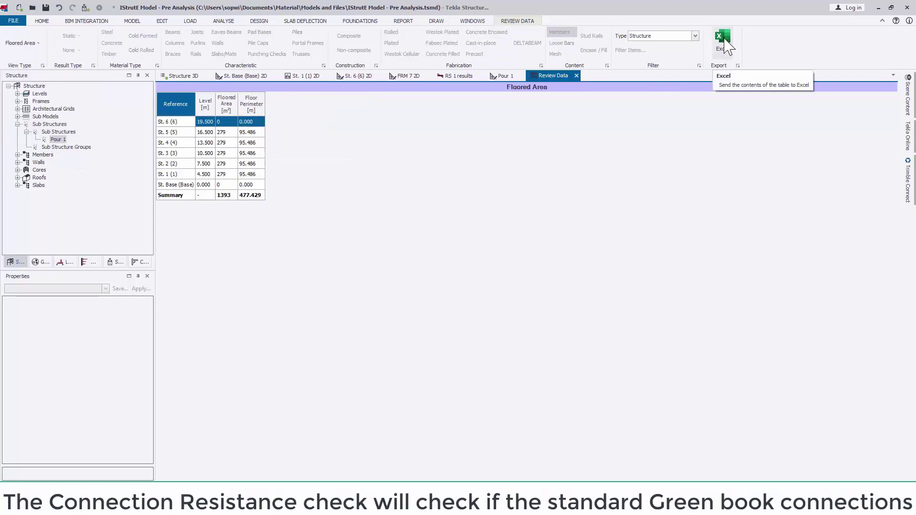
Switch back to the Structure 3D view of the whole building.
{"action": "left_click", "coordinate": [184, 76]}
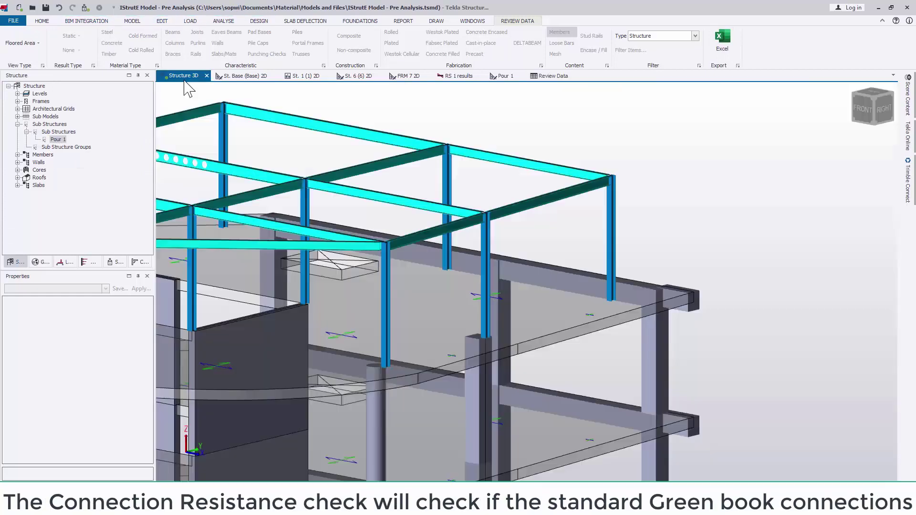
{"action": "mouse_move", "coordinate": [379, 307]}
{"action": "scroll", "coordinate": [414, 281], "scroll_direction": "down", "scroll_amount": 5}
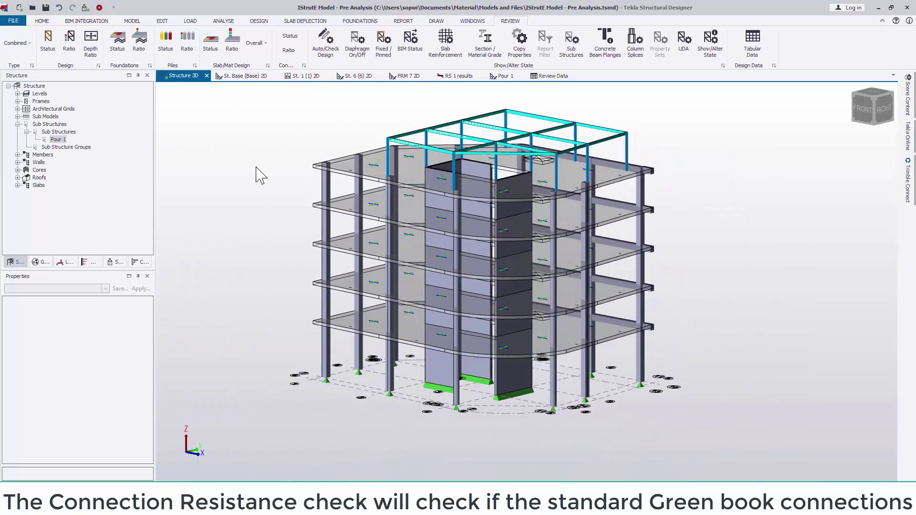
Review the Design Forces, Autodesign, Sway & Drift Checks and Fire check settings without changing them.
{"action": "left_click", "coordinate": [264, 22]}
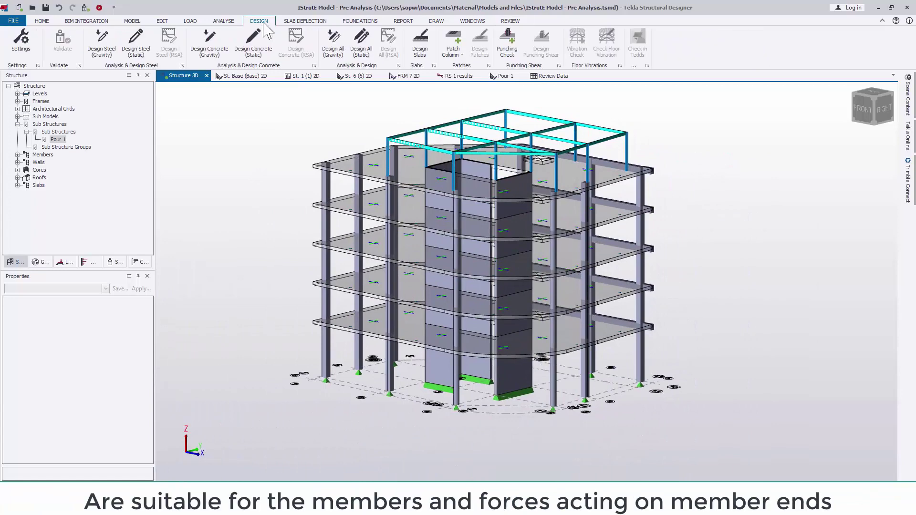
{"action": "left_click", "coordinate": [25, 48]}
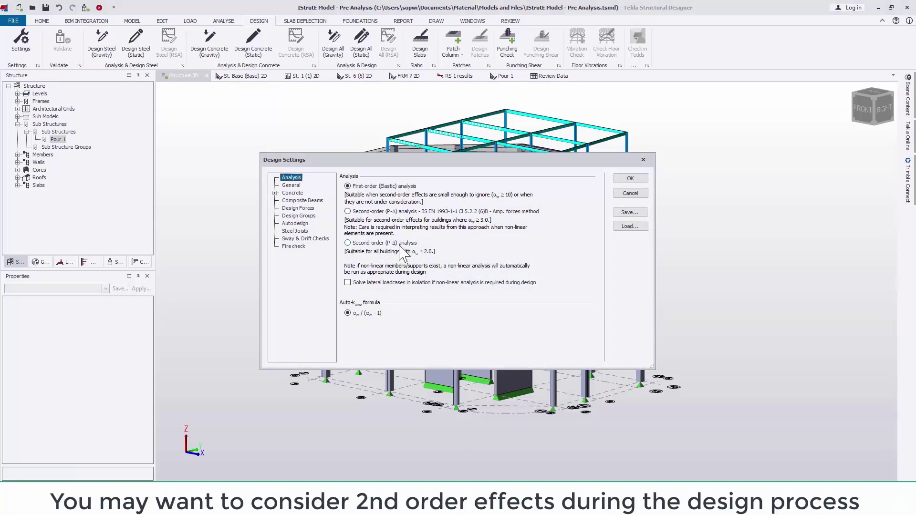
{"action": "left_click", "coordinate": [298, 208]}
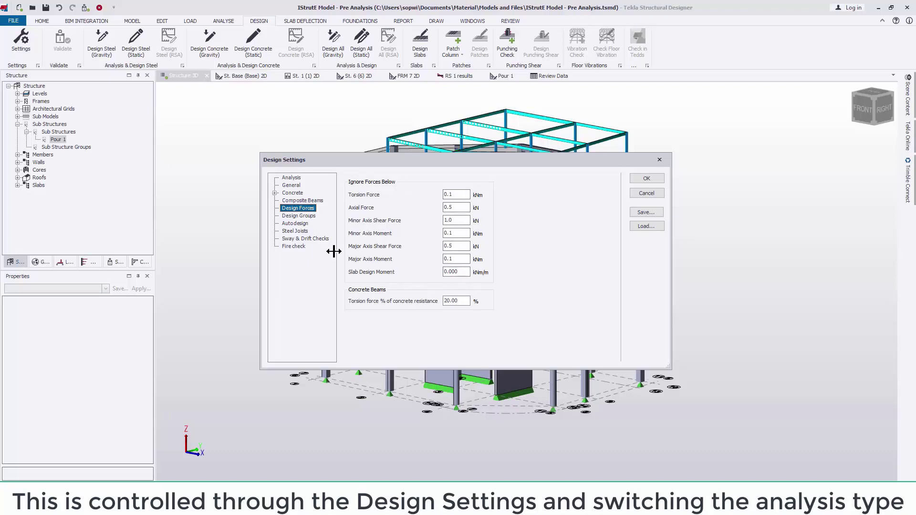
{"action": "left_click", "coordinate": [295, 223]}
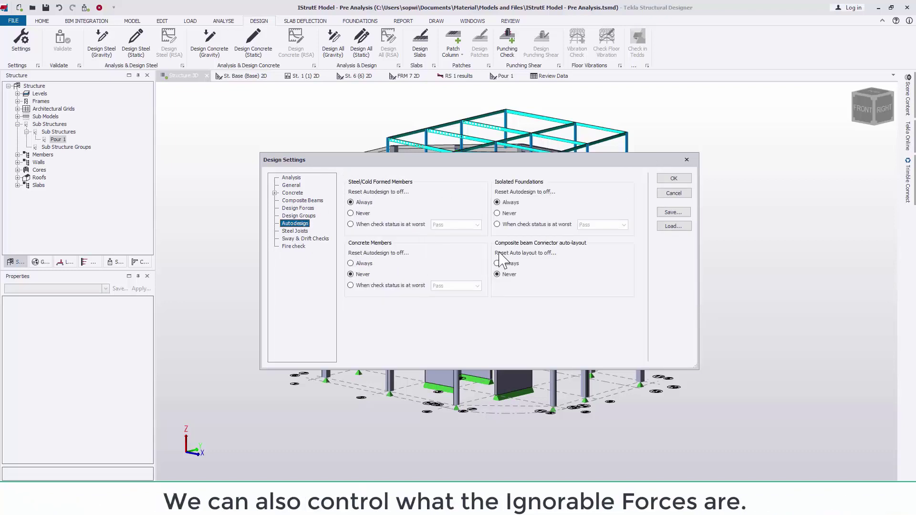
{"action": "left_click", "coordinate": [304, 239]}
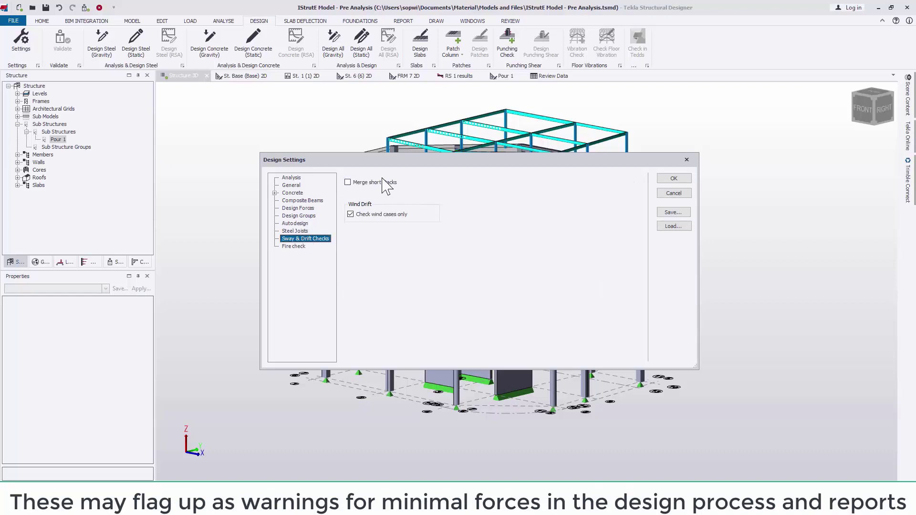
{"action": "left_click", "coordinate": [292, 247]}
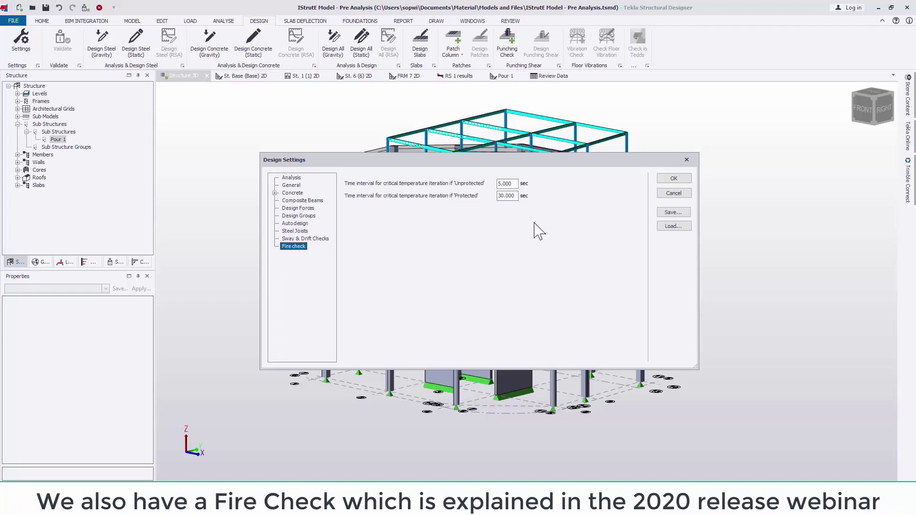
{"action": "left_click", "coordinate": [686, 182]}
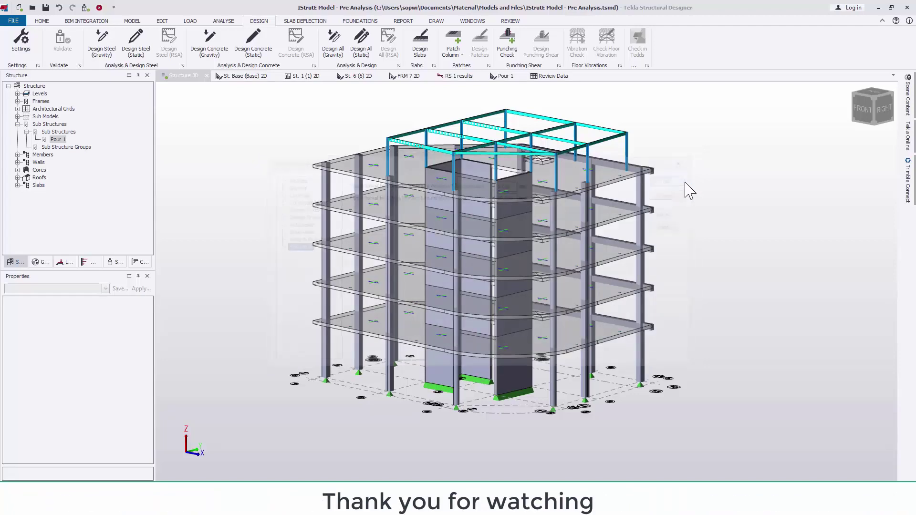